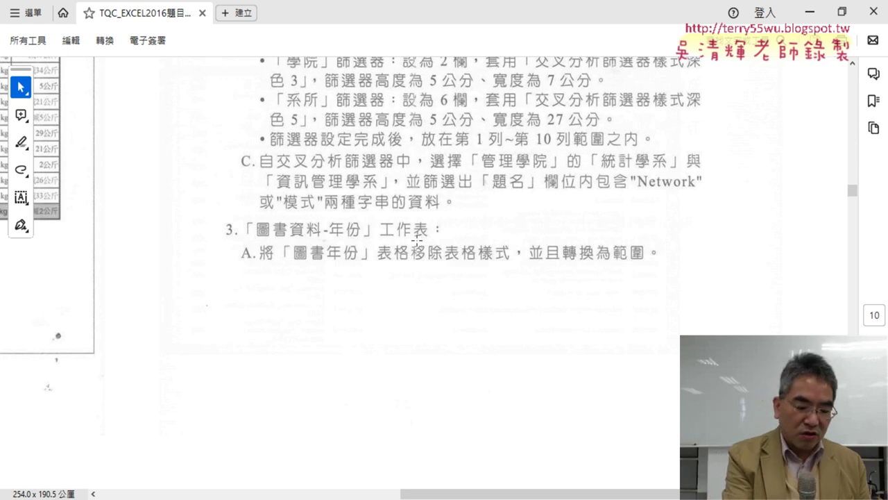
# Mark task 3's reference to the 圖書資料-年份 sheet in Acrobat, erase the ink, and return to EXD02.xlsx
pyautogui.moveTo(431, 242); pyautogui.dragTo(378, 245)
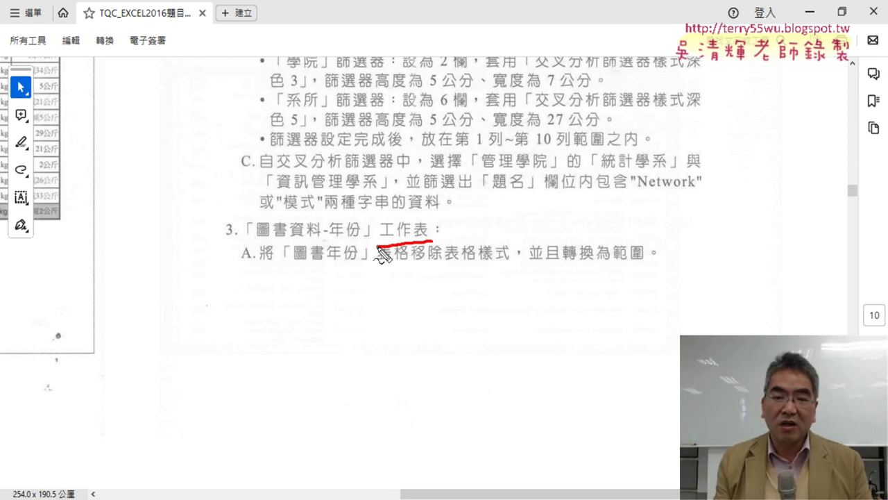
pyautogui.moveTo(364, 239); pyautogui.dragTo(363, 248)
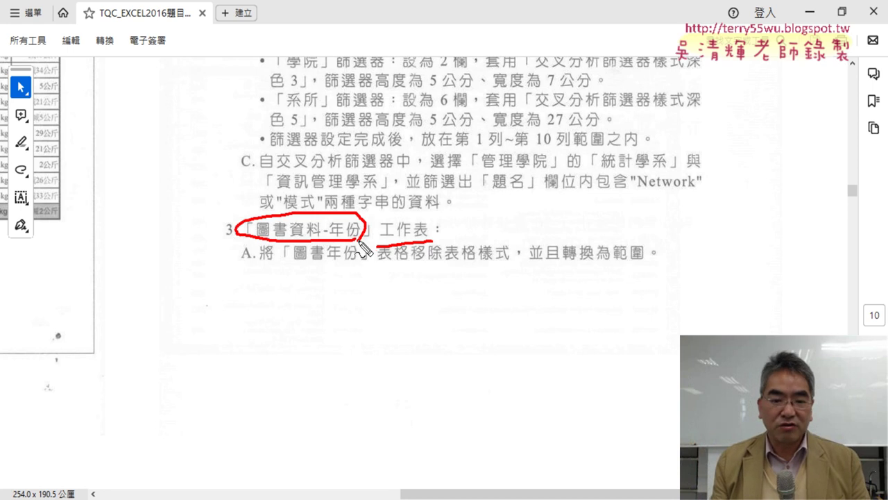
pyautogui.press('Escape')
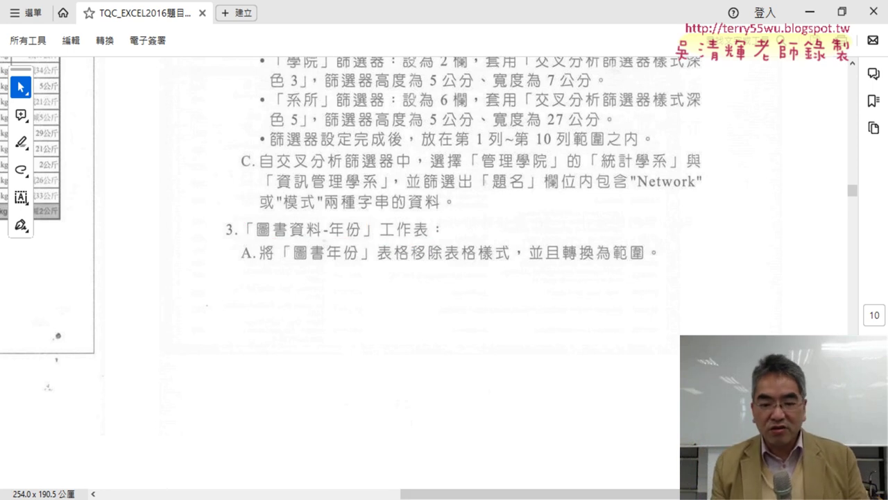
pyautogui.moveTo(337, 498)
pyautogui.click(338, 482)
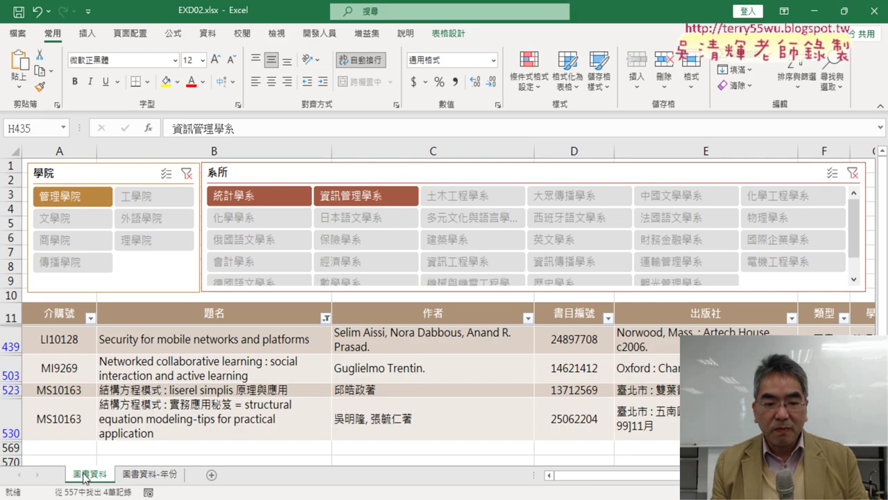
# Switch to the 圖書資料-年份 sheet, then go back to the exam PDF
pyautogui.click(166, 475)
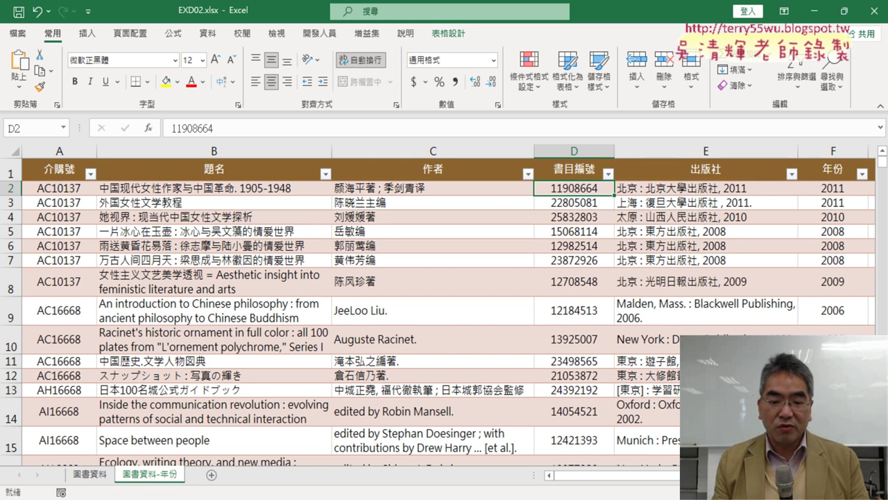
pyautogui.hotkey('alt', 'Tab')
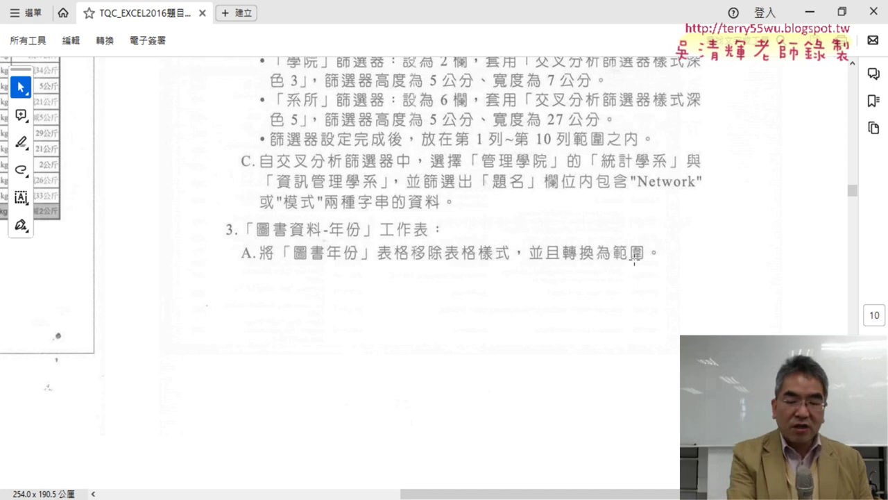
# Mark 表格樣式 and 範圍 in task 3A, erase the ink, and minimize Acrobat to reveal Excel
pyautogui.moveTo(645, 263); pyautogui.dragTo(614, 263)
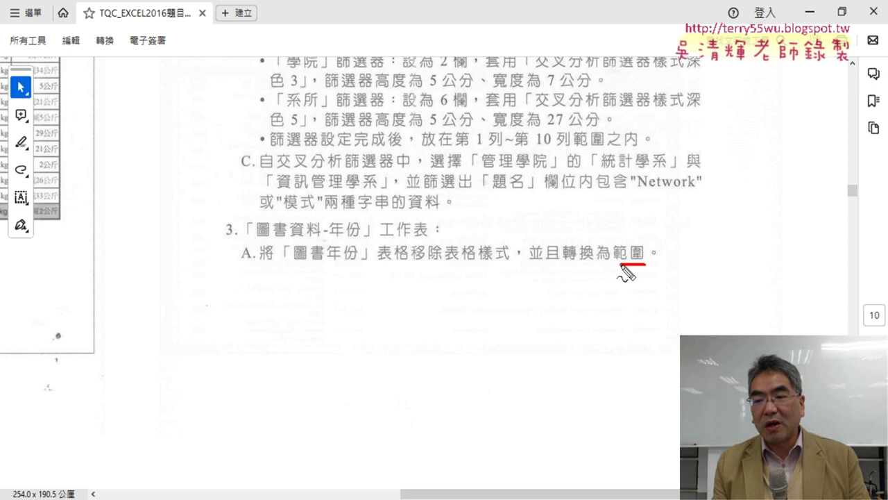
pyautogui.moveTo(624, 227); pyautogui.dragTo(473, 219)
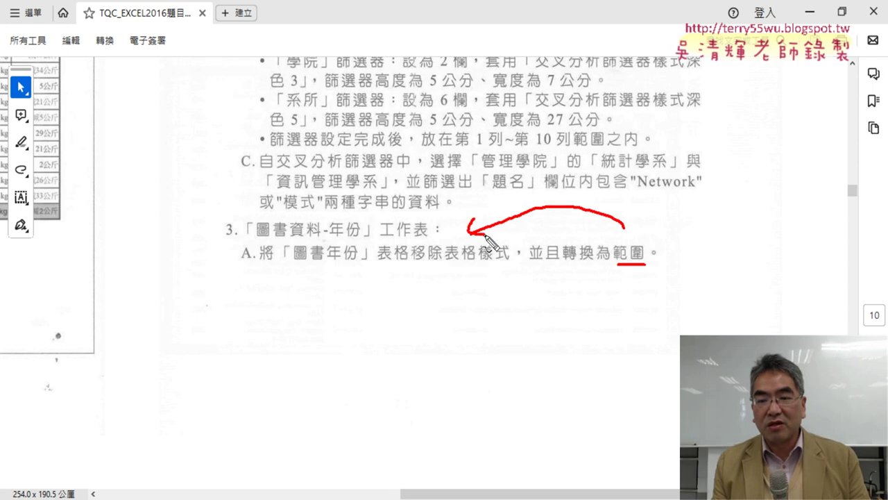
pyautogui.moveTo(445, 262)
pyautogui.mouseDown()
pyautogui.moveTo(507, 261)
pyautogui.moveTo(629, 286)
pyautogui.moveTo(609, 290)
pyautogui.moveTo(649, 289)
pyautogui.mouseUp()
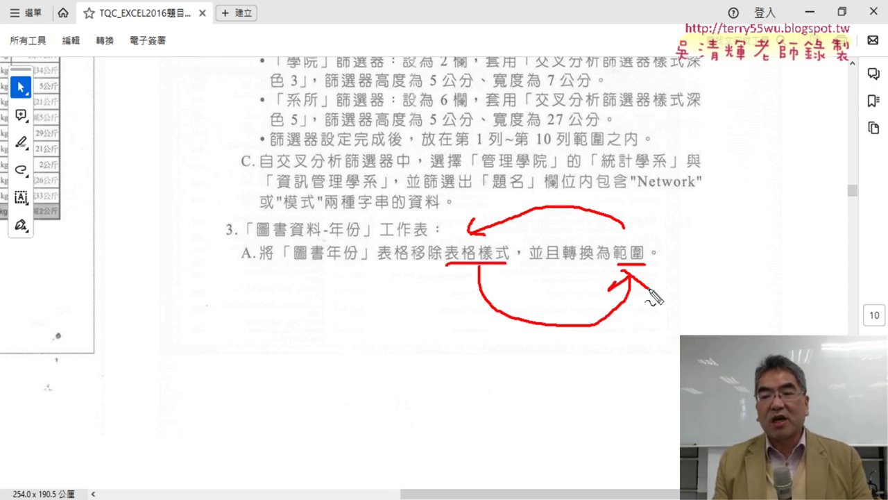
pyautogui.press('Escape')
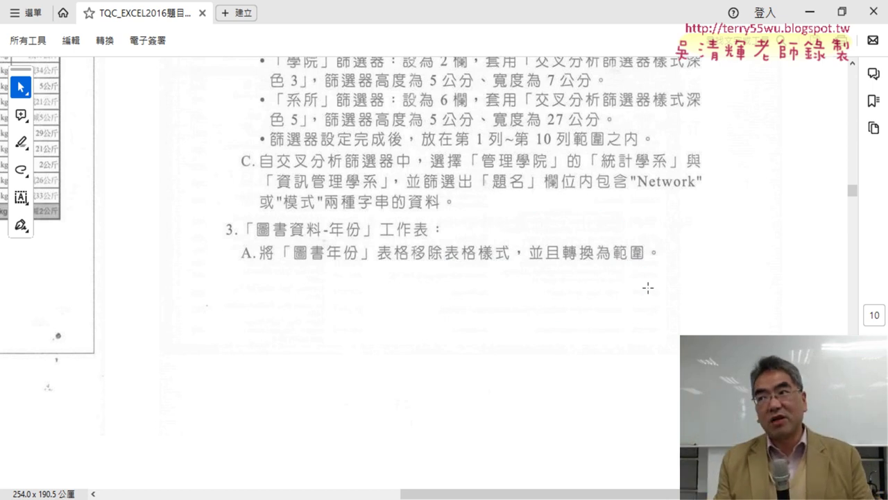
pyautogui.click(809, 13)
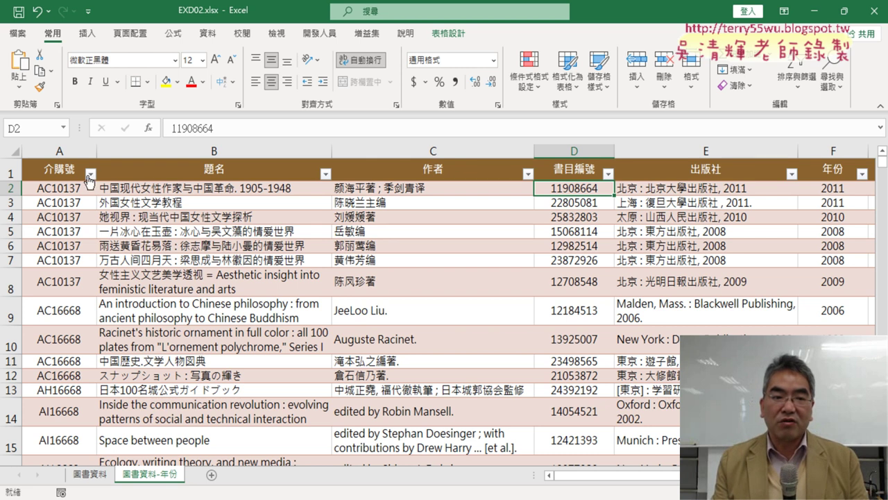
pyautogui.click(65, 175)
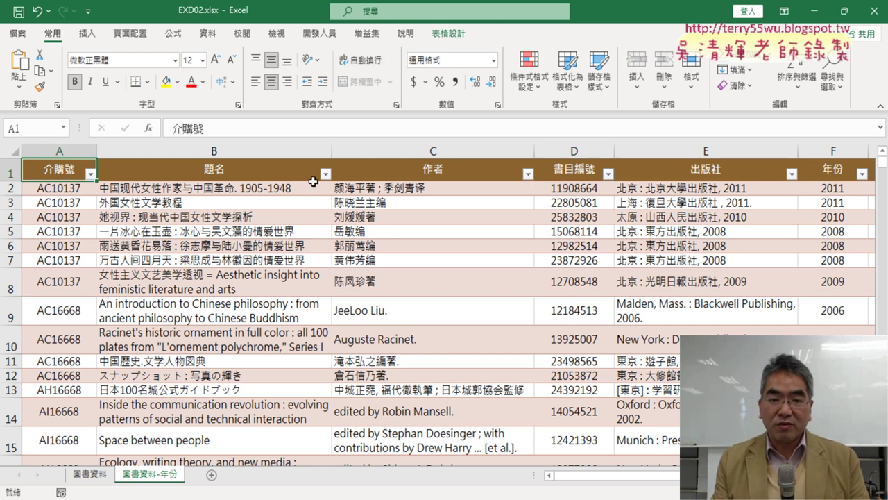
pyautogui.click(325, 174)
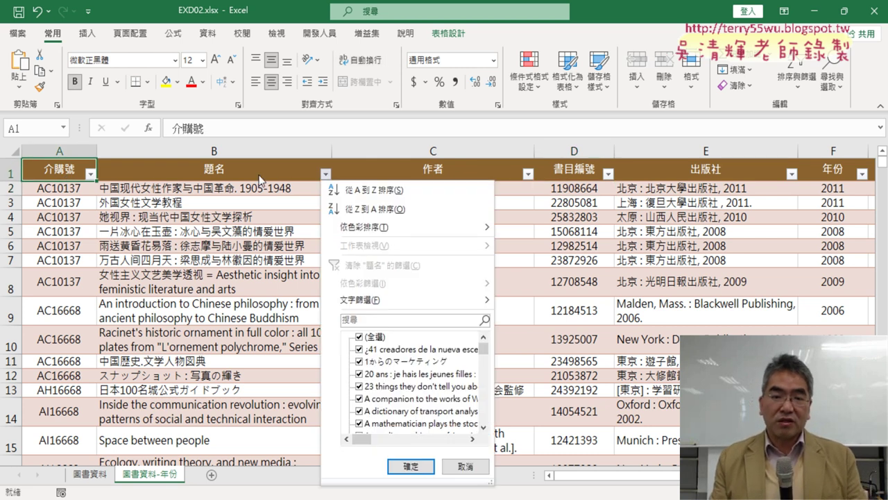
pyautogui.press('Escape')
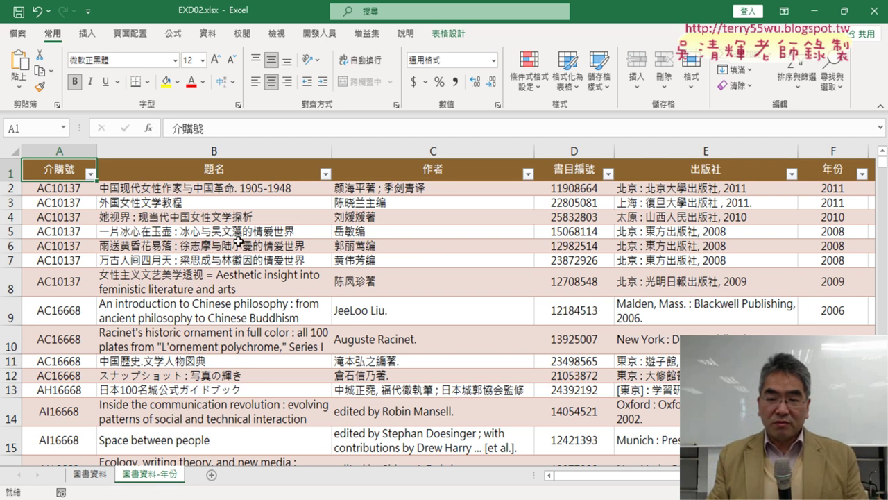
pyautogui.click(231, 176)
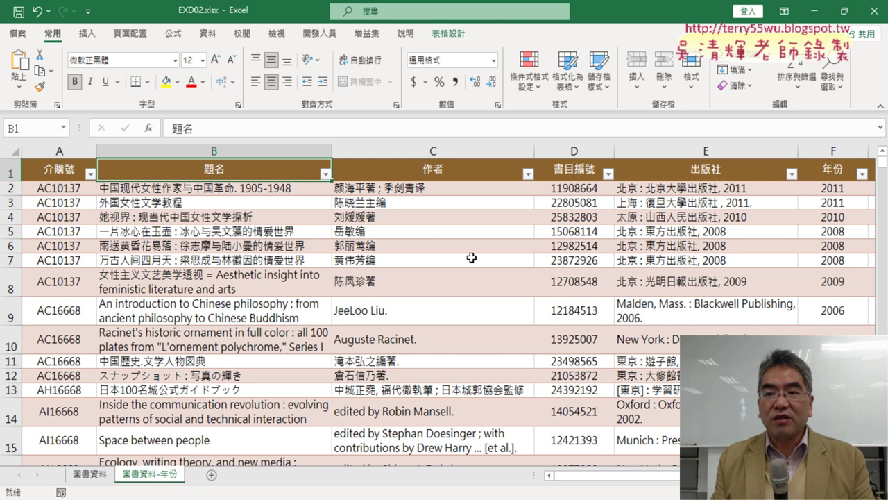
pyautogui.click(576, 89)
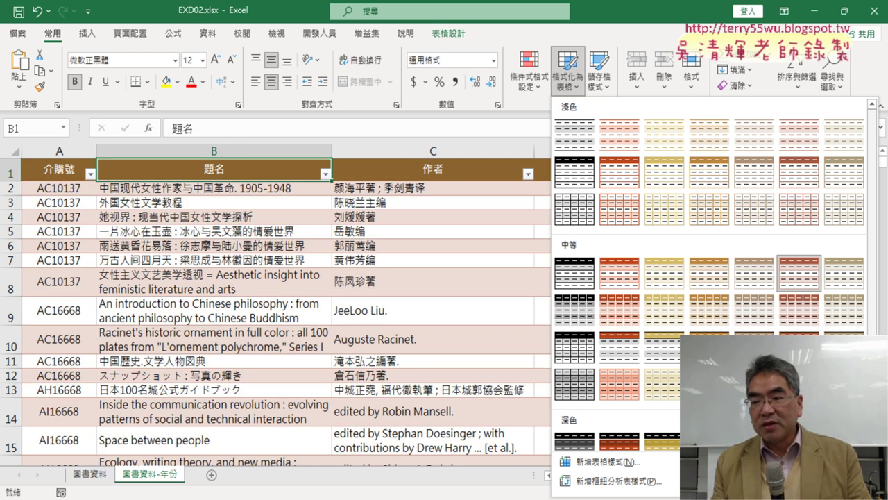
pyautogui.scroll(-1, 775, 326)
pyautogui.scroll(1, 774, 326)
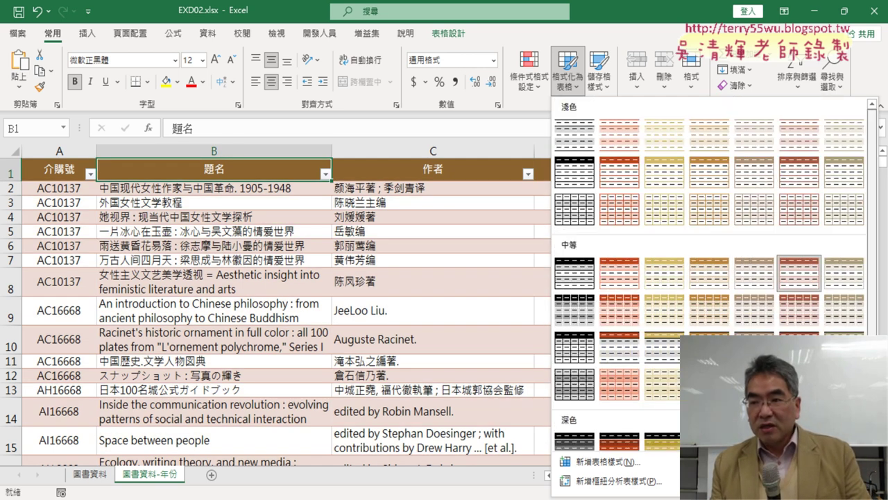
pyautogui.scroll(-1, 775, 326)
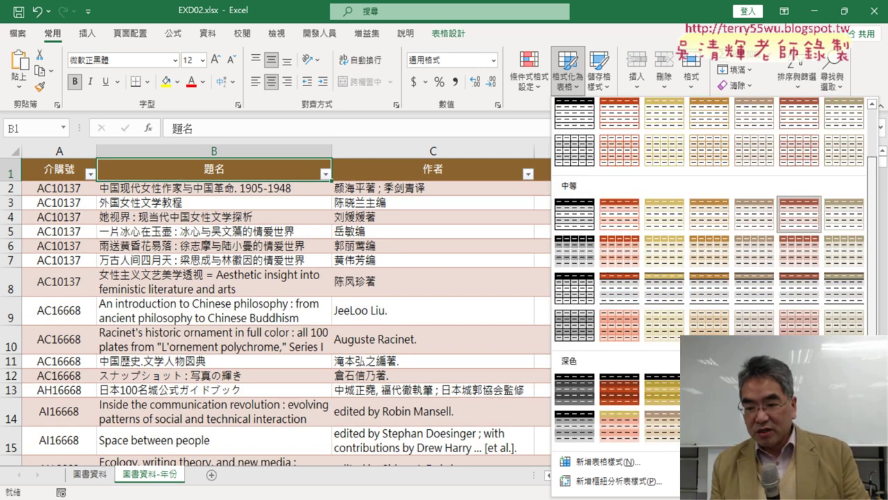
pyautogui.scroll(1, 757, 291)
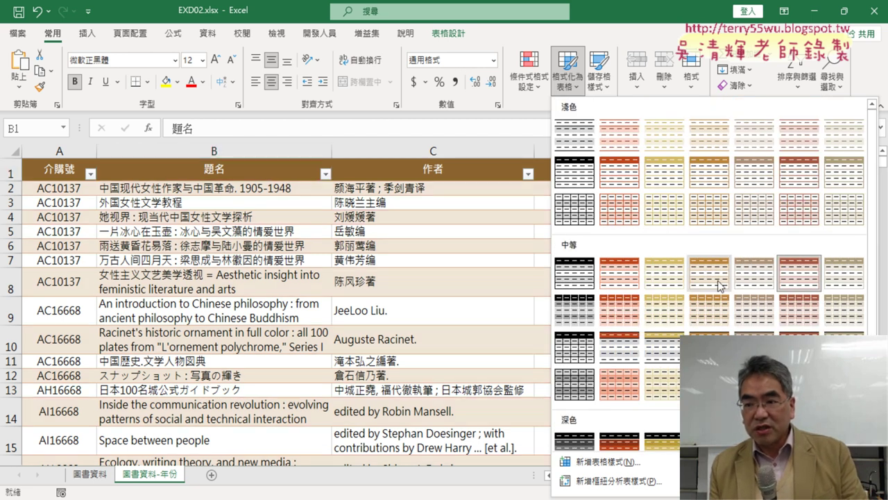
pyautogui.scroll(-1, 756, 291)
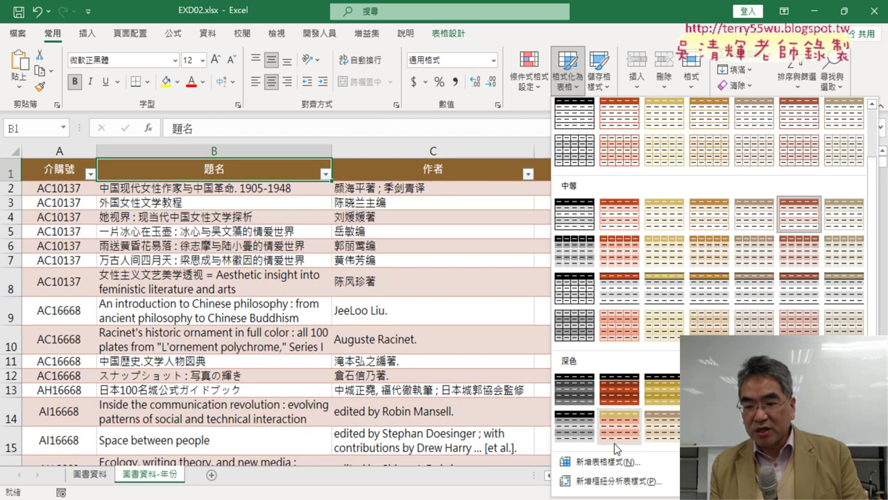
pyautogui.scroll(1, 681, 241)
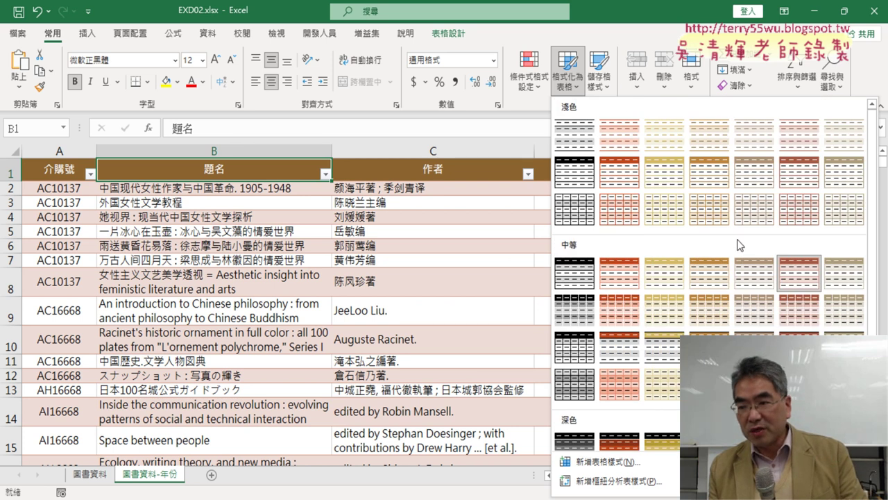
pyautogui.click(219, 186)
pyautogui.click(54, 179)
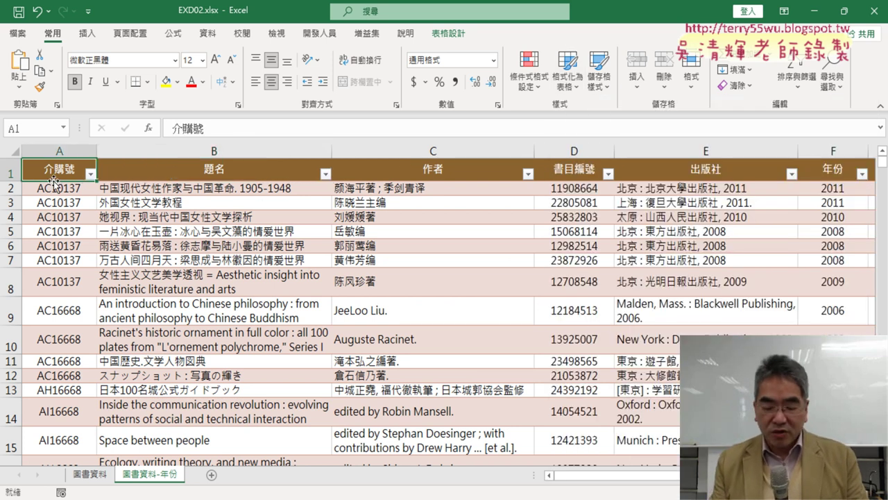
# Select the whole 圖書年份 table down to row 557, deselect, and annotate the Table Design styles gallery
pyautogui.hotkey('ctrl', 'shift', 'End')
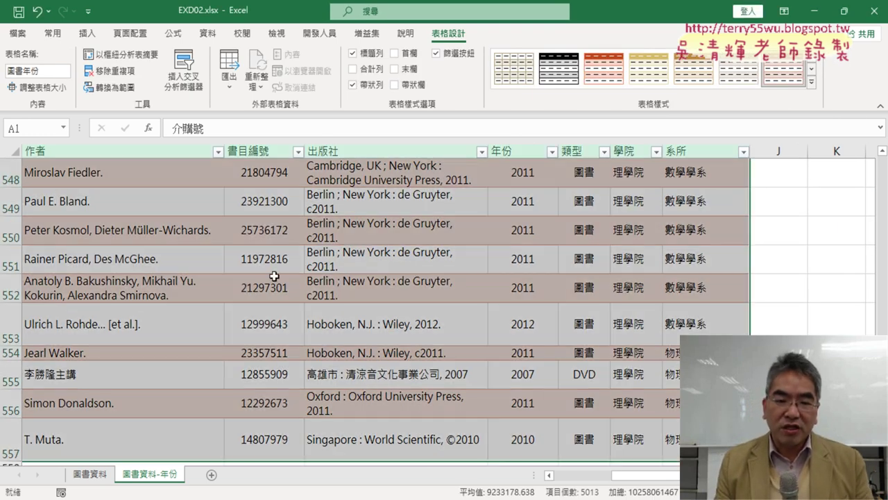
pyautogui.click(114, 208)
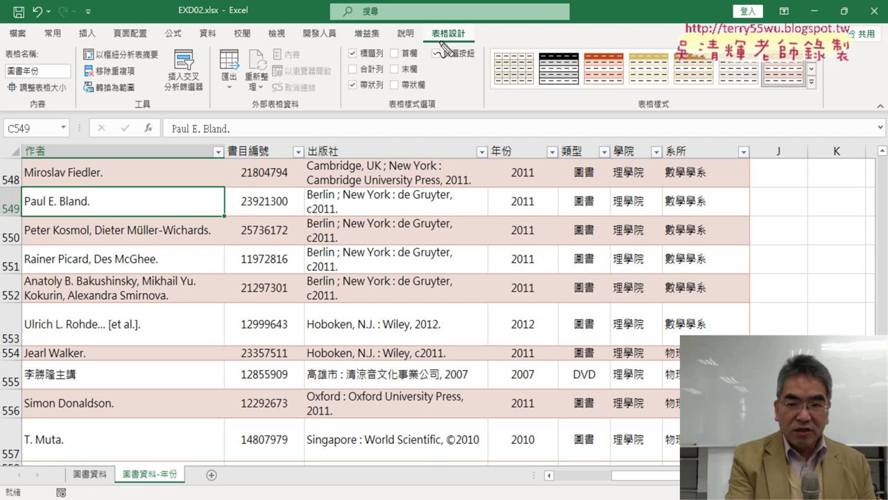
pyautogui.moveTo(480, 49); pyautogui.dragTo(474, 31)
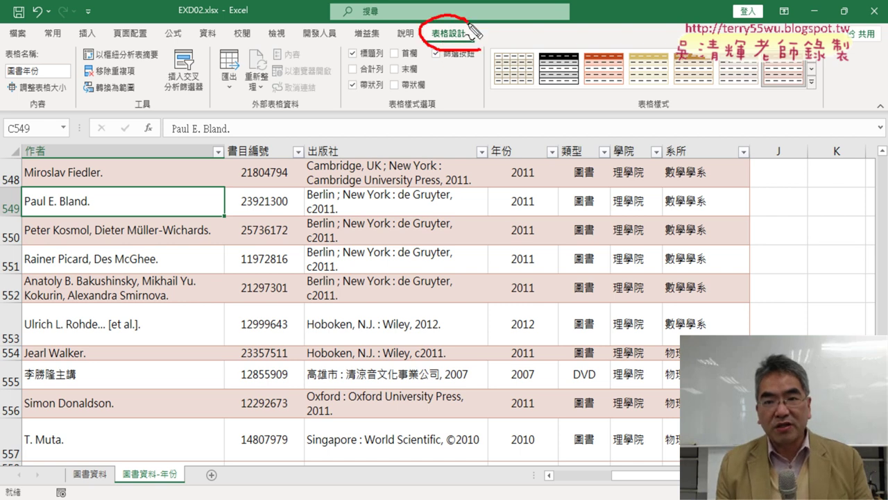
pyautogui.moveTo(174, 184)
pyautogui.mouseDown()
pyautogui.moveTo(397, 61)
pyautogui.moveTo(389, 97)
pyautogui.mouseUp()
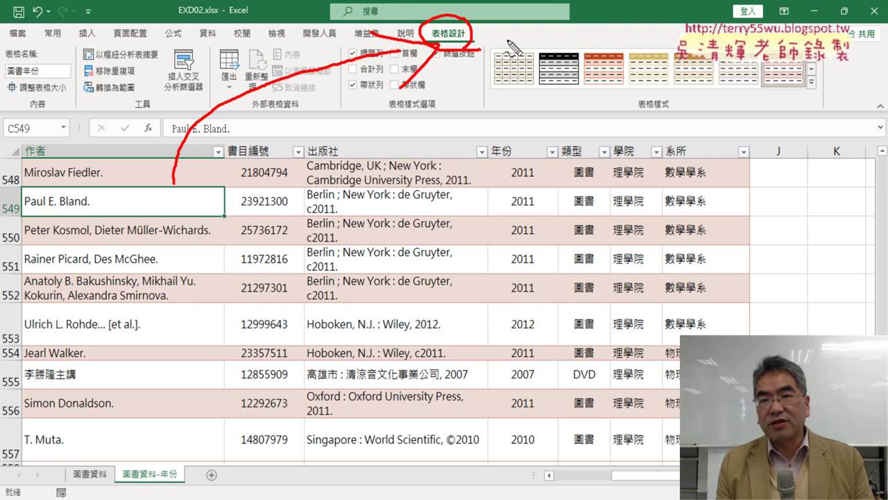
pyautogui.moveTo(508, 41); pyautogui.dragTo(837, 103)
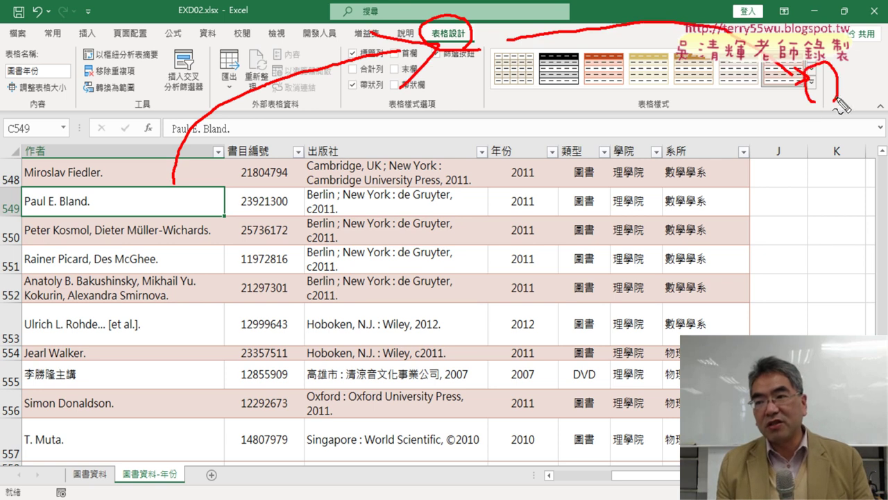
pyautogui.press('Escape')
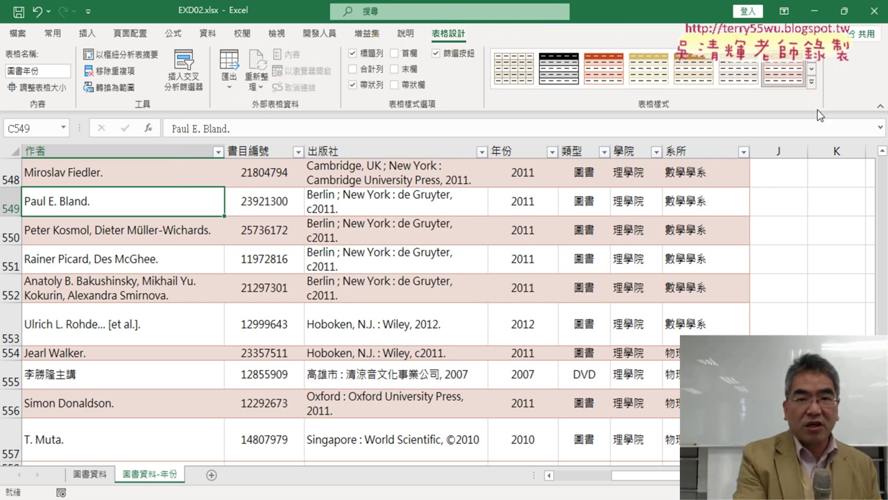
# Remove the 圖書年份 table's banded style with Clear in the Table Styles gallery
pyautogui.click(62, 36)
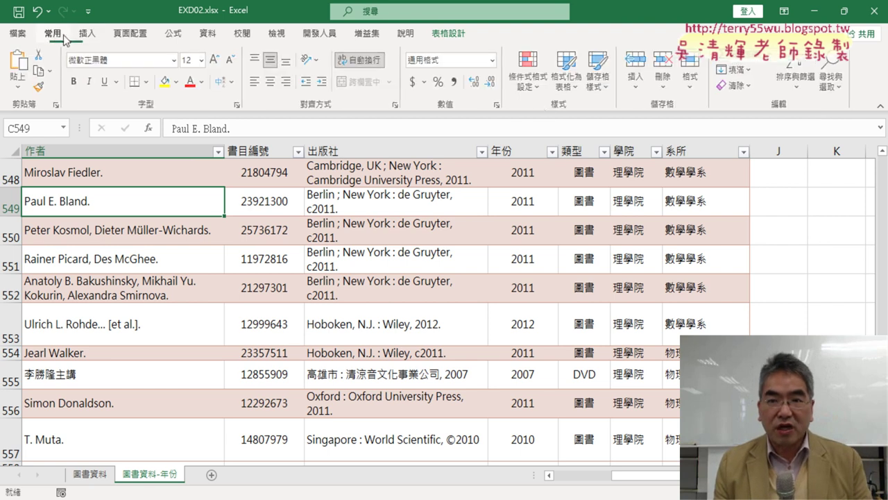
pyautogui.click(566, 73)
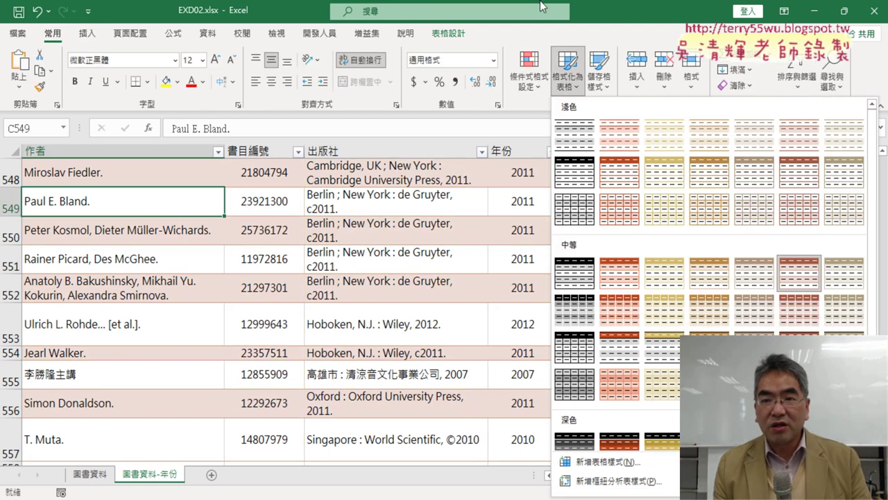
pyautogui.click(553, 25)
pyautogui.click(463, 38)
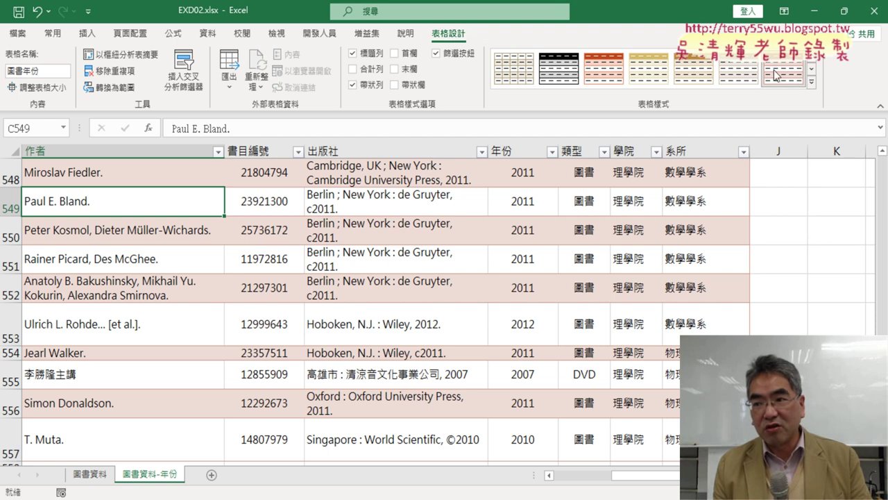
pyautogui.click(811, 83)
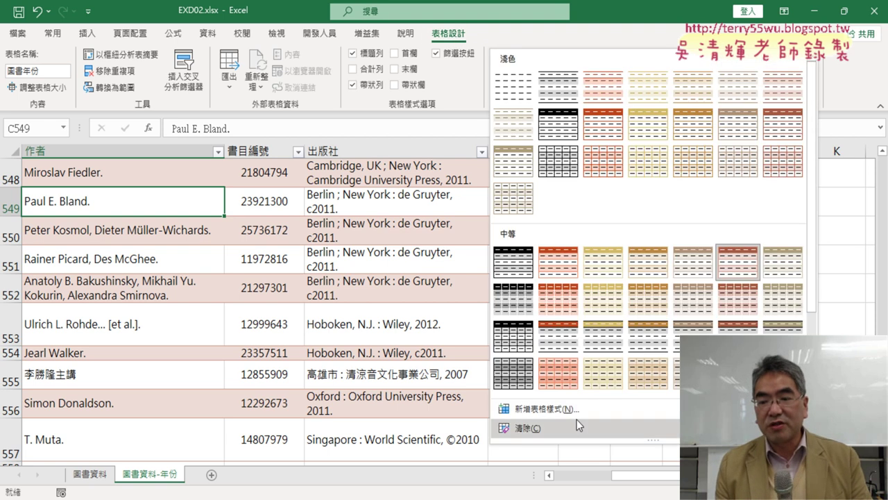
pyautogui.click(537, 429)
pyautogui.moveTo(536, 429); pyautogui.dragTo(536, 439)
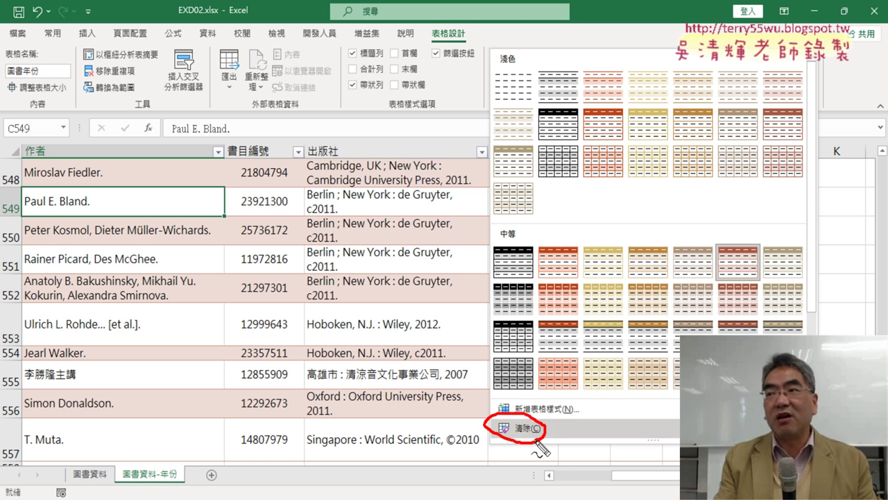
pyautogui.click(535, 439)
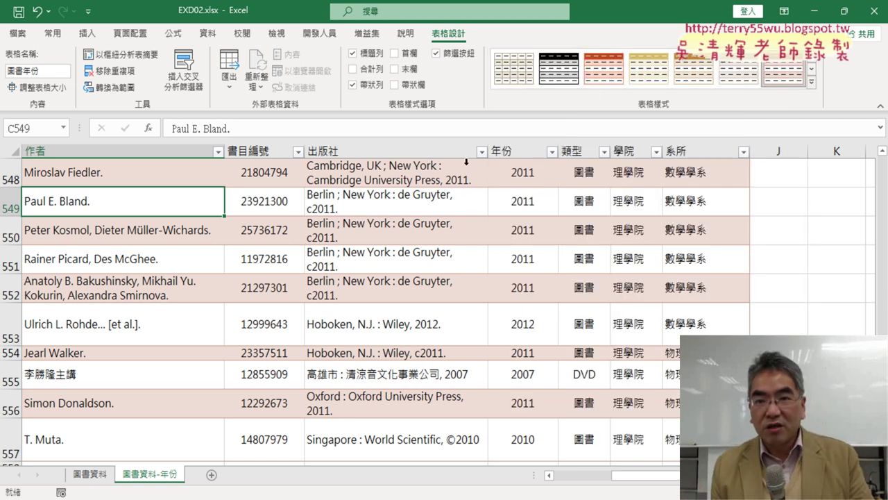
pyautogui.click(811, 82)
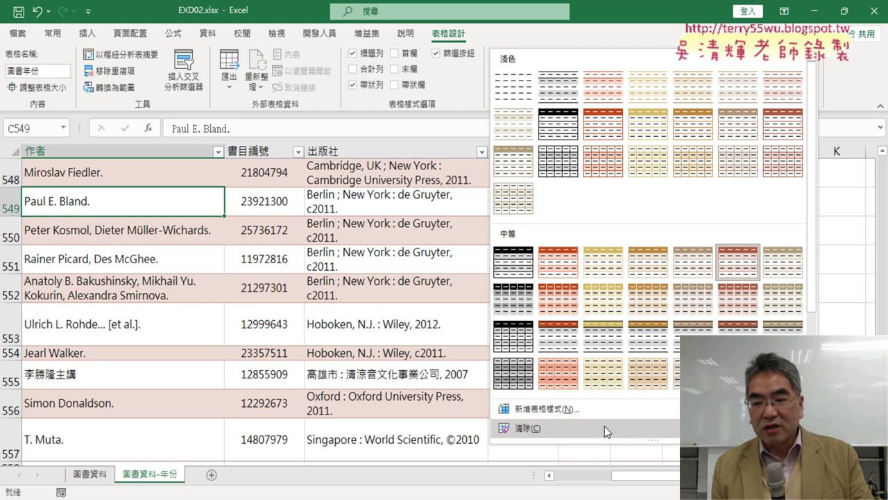
pyautogui.click(556, 432)
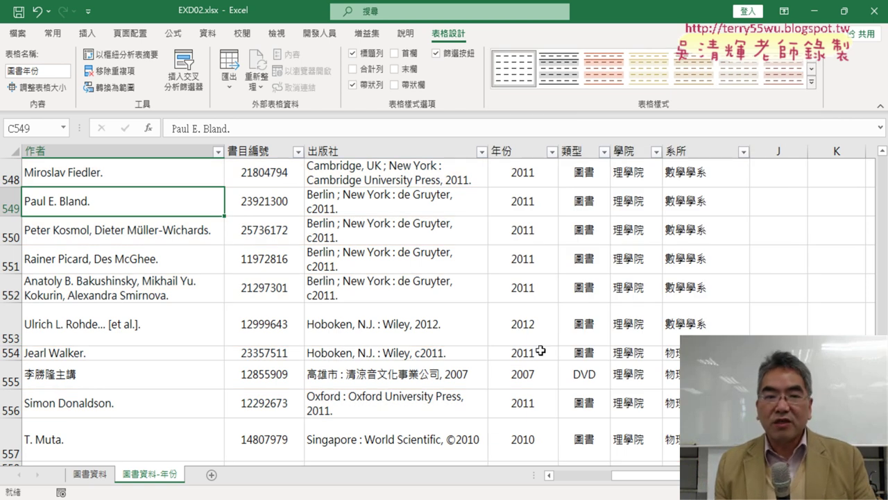
# Return to the top of the table, recheck the style gallery, and select header cell D1
pyautogui.scroll(11, 538, 350)
pyautogui.scroll(6, 538, 350)
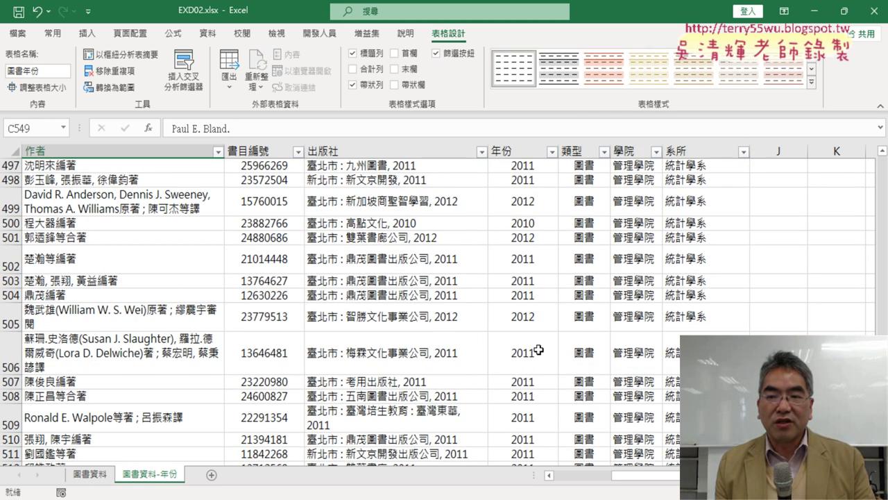
pyautogui.scroll(12, 538, 349)
pyautogui.scroll(12, 538, 350)
pyautogui.scroll(11, 539, 349)
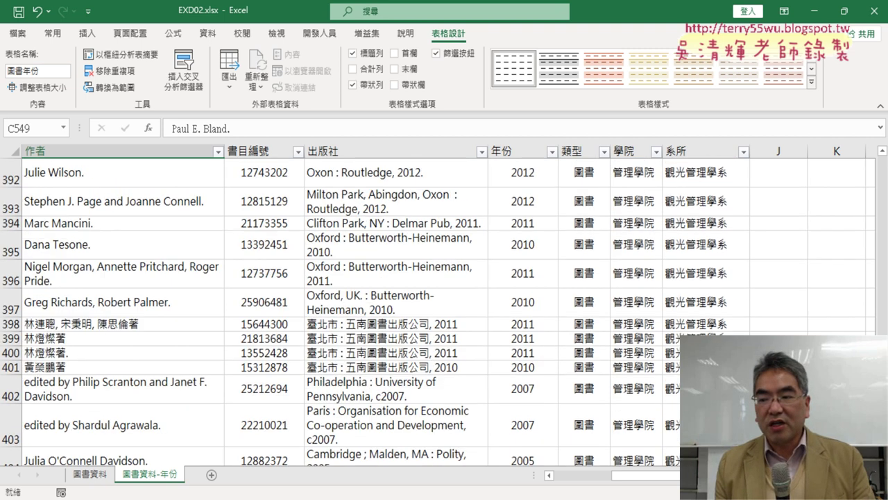
pyautogui.scroll(17, 539, 192)
pyautogui.scroll(20, 538, 192)
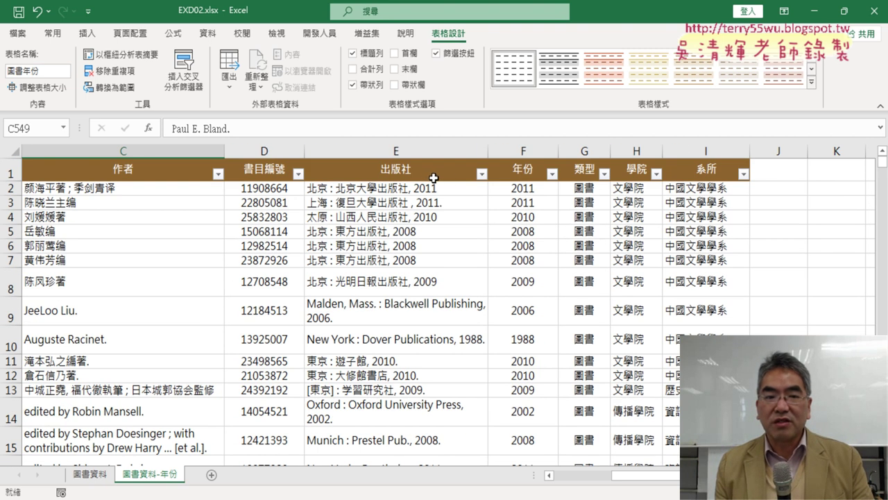
pyautogui.click(366, 257)
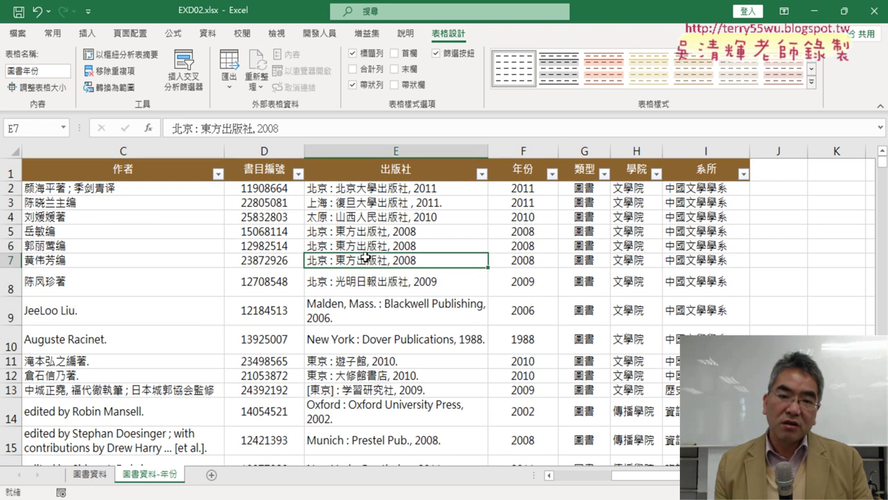
pyautogui.click(128, 167)
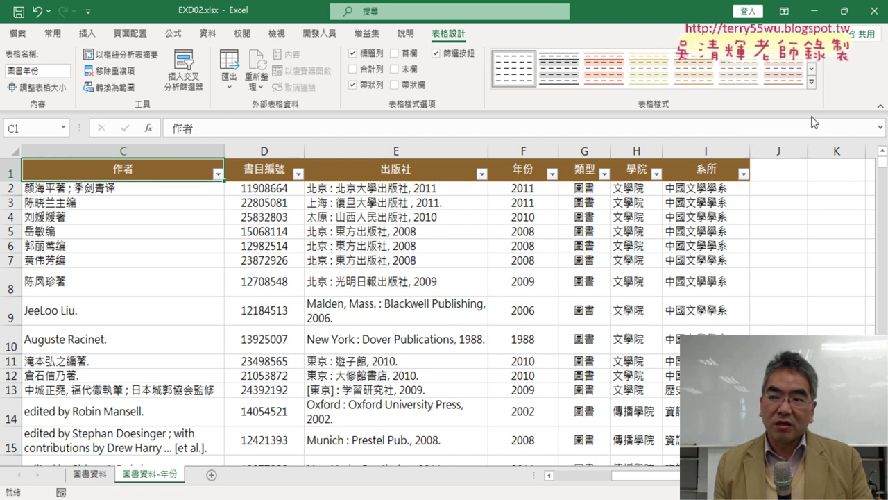
pyautogui.click(811, 82)
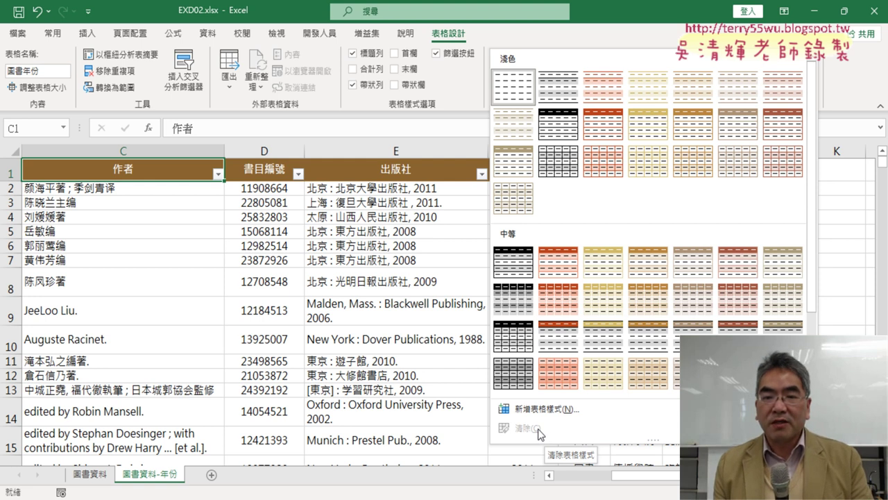
pyautogui.click(251, 177)
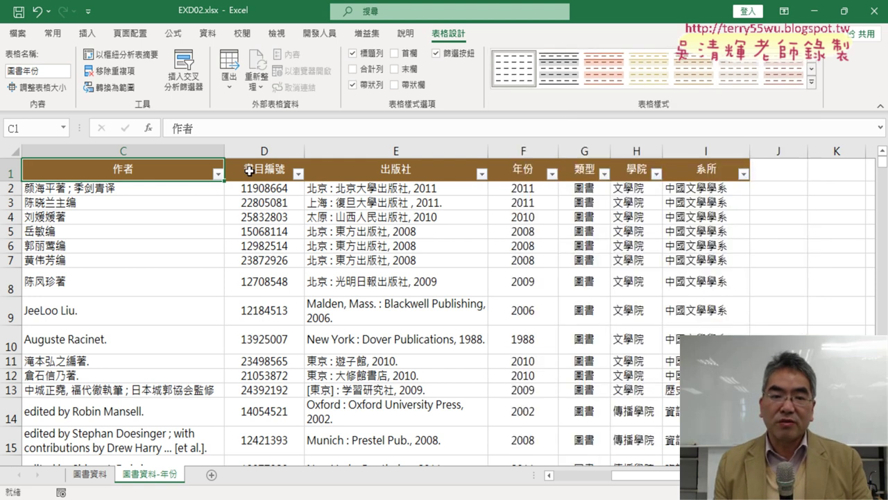
pyautogui.click(257, 170)
# Turn off the header filter arrows with Data > Filter, then switch to the exam PDF
pyautogui.click(206, 32)
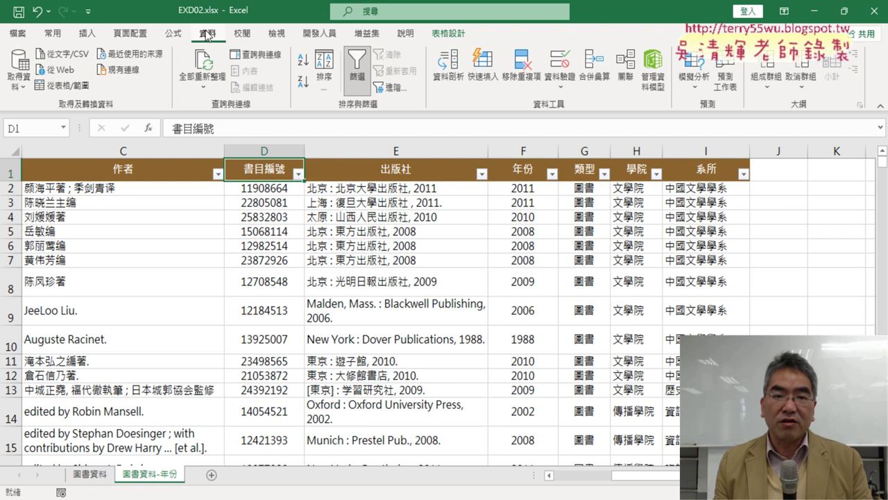
pyautogui.click(358, 77)
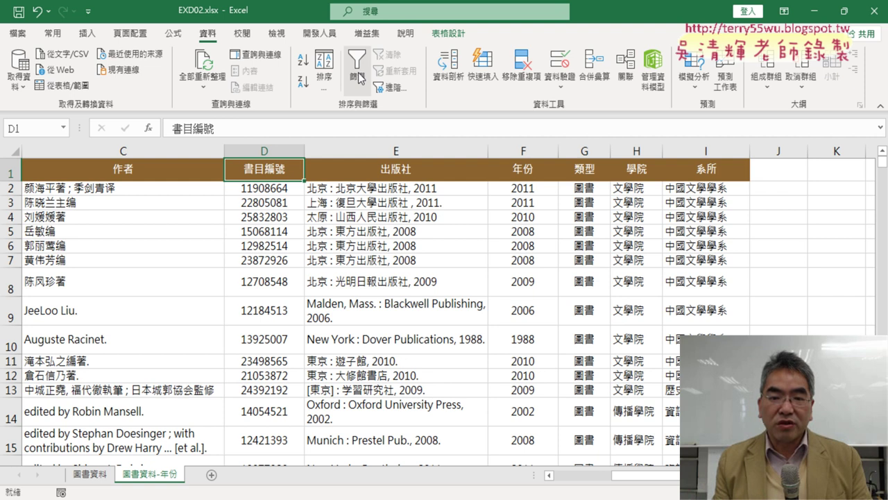
pyautogui.hotkey('alt', 'Tab')
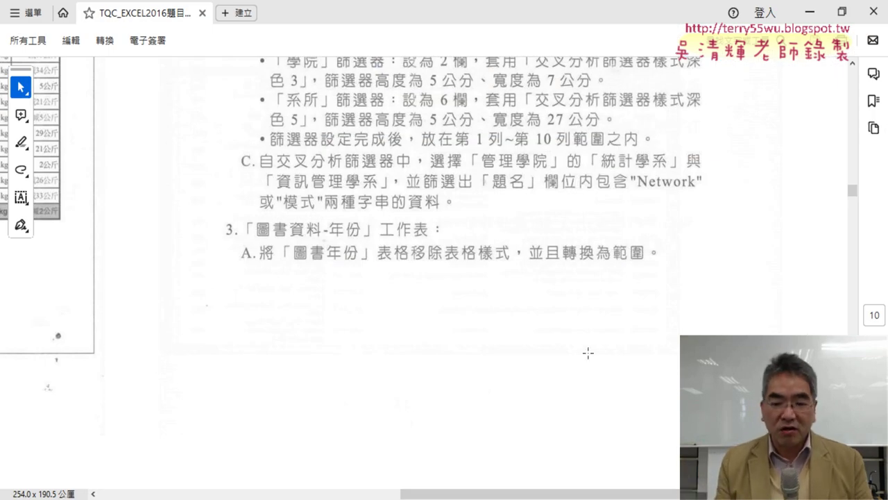
# Scroll to page 11 and underline AND, conditional formatting, and the A2~I557 range in task 3B
pyautogui.moveTo(501, 493); pyautogui.dragTo(194, 493)
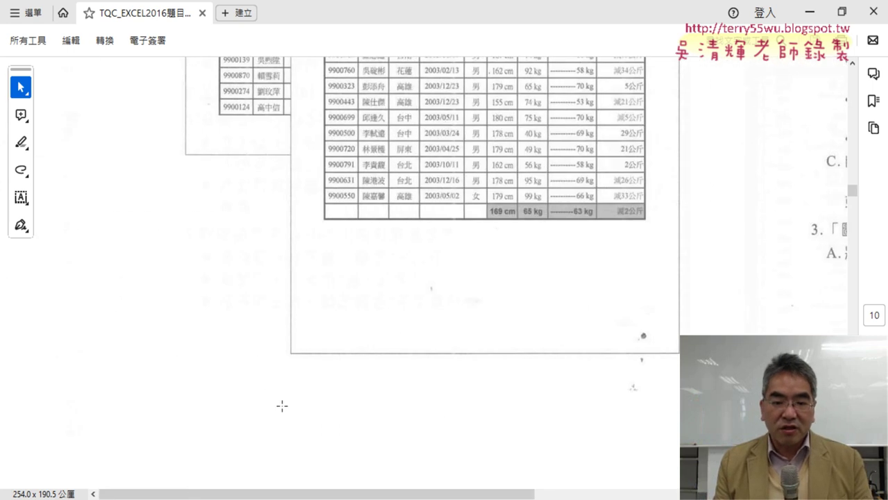
pyautogui.scroll(-5, 282, 405)
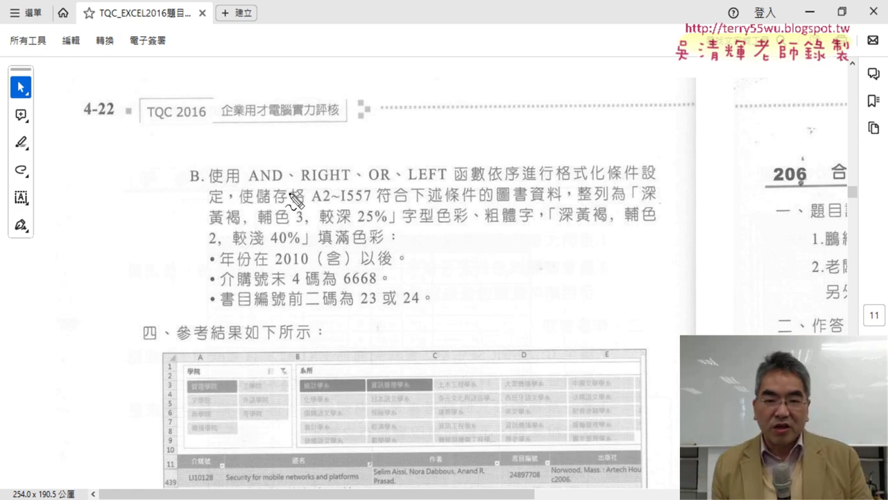
pyautogui.moveTo(248, 184); pyautogui.dragTo(441, 184)
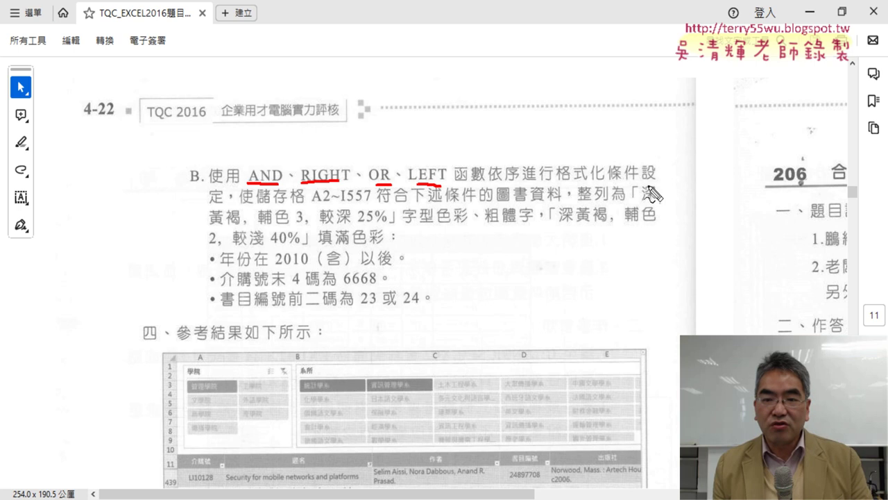
pyautogui.moveTo(557, 183); pyautogui.dragTo(657, 185)
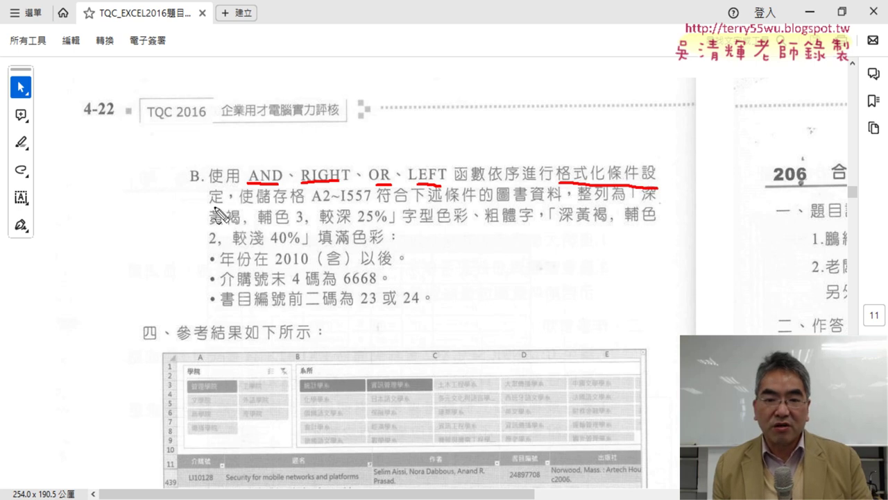
pyautogui.moveTo(204, 206); pyautogui.dragTo(220, 205)
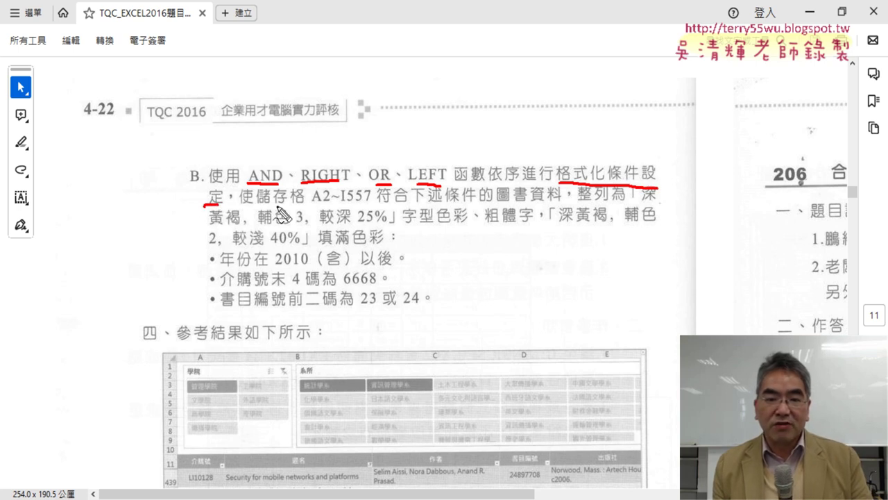
pyautogui.moveTo(313, 201); pyautogui.dragTo(369, 202)
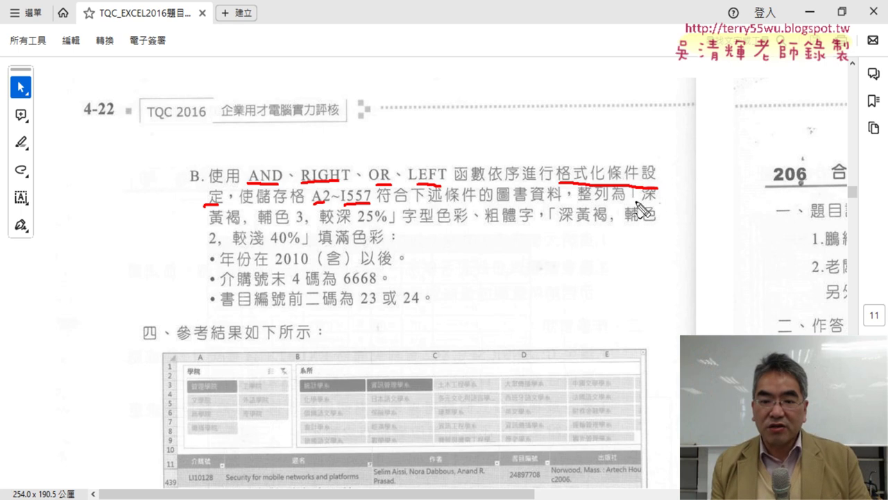
# Underline 整列, 深黃褐 色彩 and the bold requirement, clear the ink, and hide the PDF
pyautogui.moveTo(579, 201); pyautogui.dragTo(657, 206)
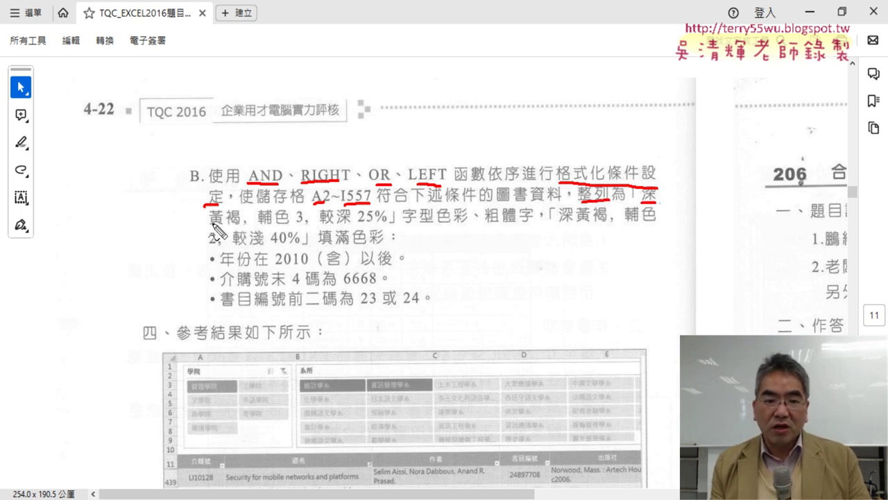
pyautogui.moveTo(210, 221); pyautogui.dragTo(388, 224)
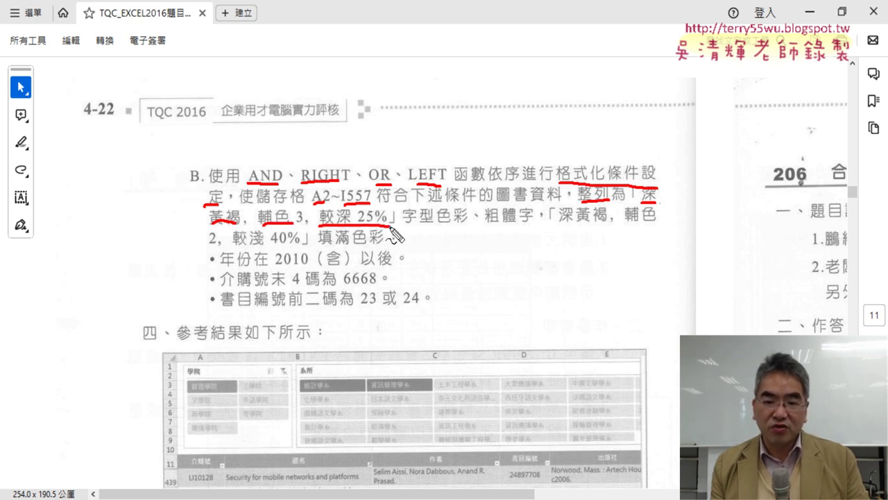
pyautogui.moveTo(431, 224); pyautogui.dragTo(449, 224)
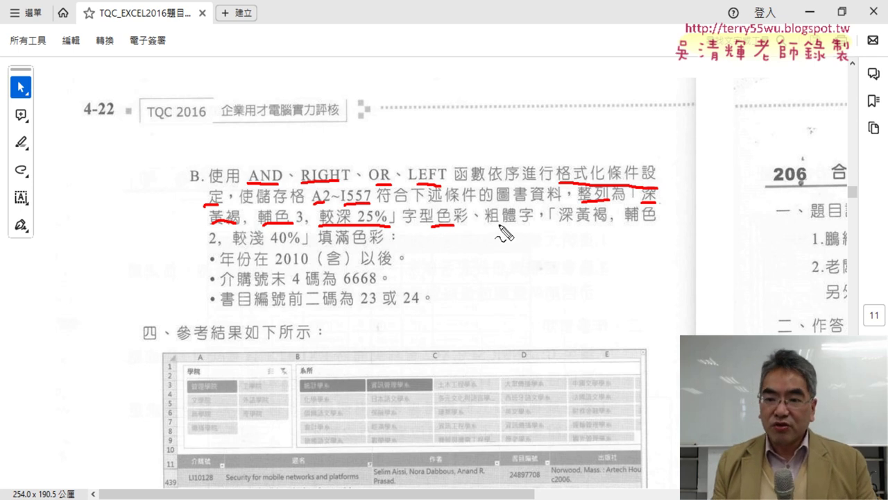
pyautogui.moveTo(495, 223); pyautogui.dragTo(533, 222)
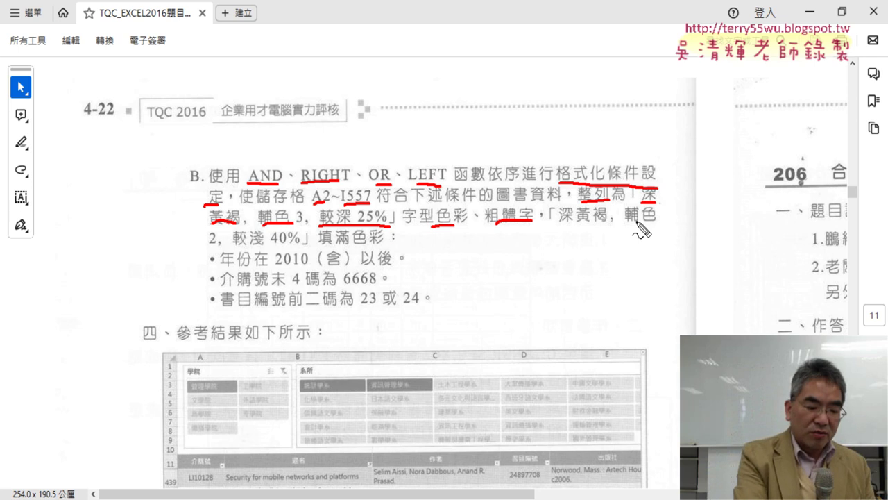
pyautogui.press('Escape')
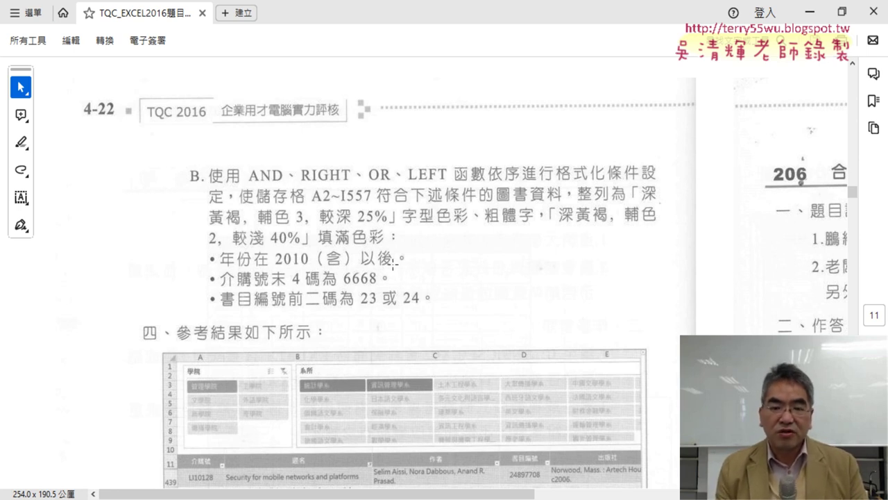
pyautogui.click(816, 19)
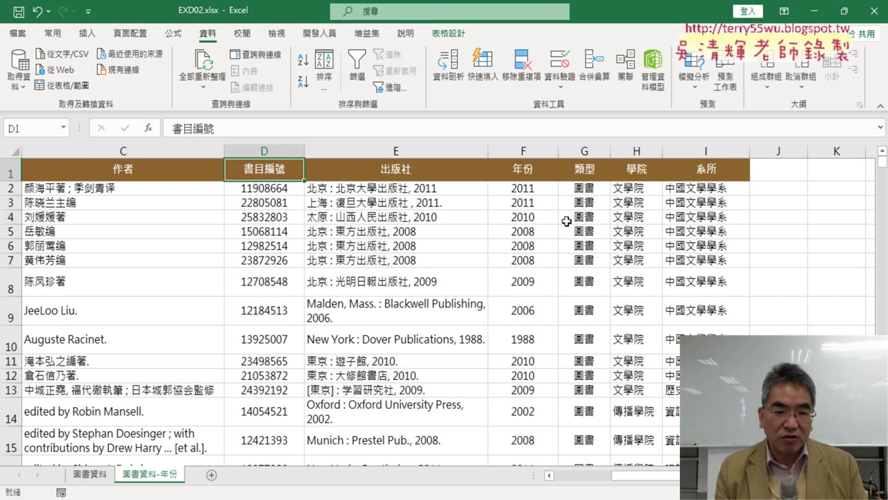
# Check the years in F3 and F4, then select records in rows 2–4 across columns A–I
pyautogui.click(522, 204)
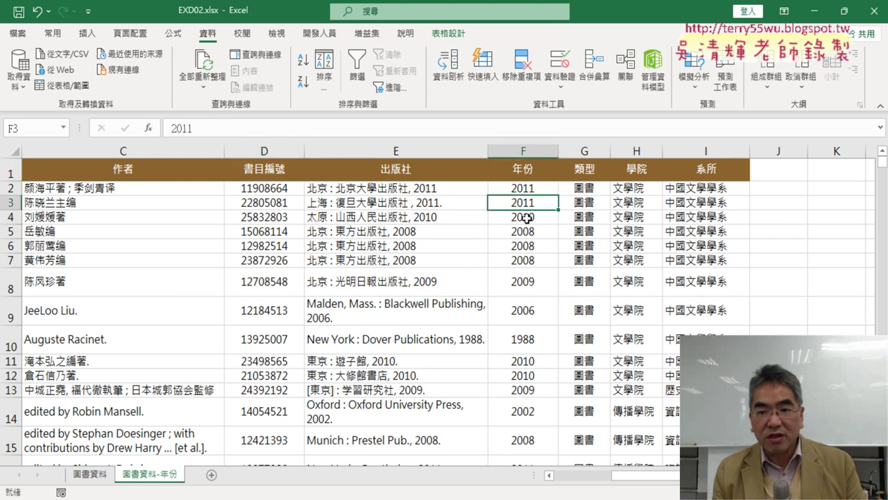
pyautogui.click(526, 218)
pyautogui.hotkey('alt', 'Tab')
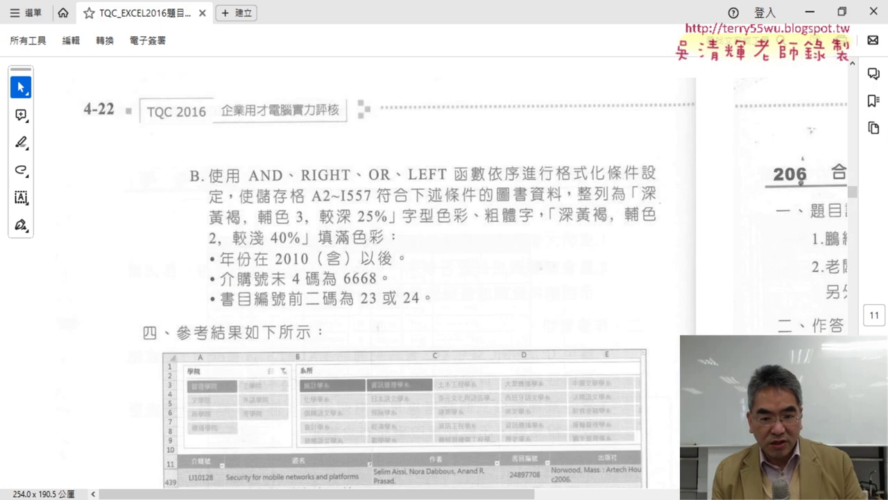
pyautogui.hotkey('alt', 'Tab')
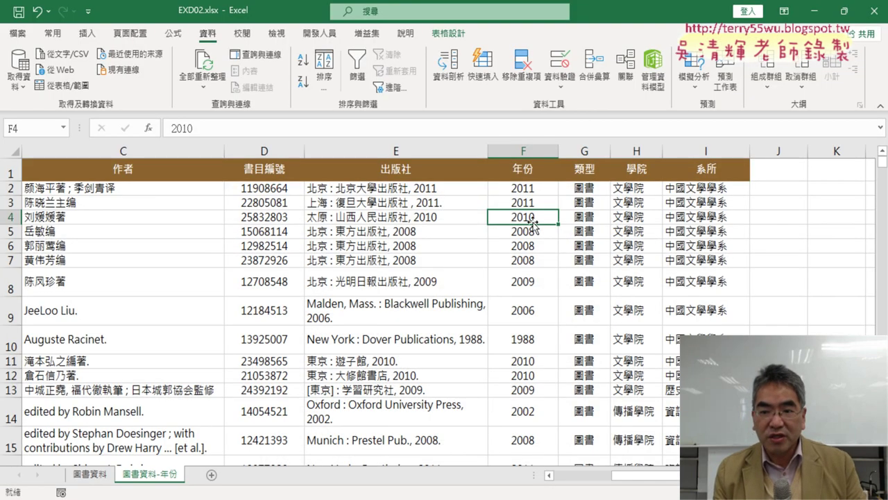
pyautogui.moveTo(713, 217)
pyautogui.mouseDown()
pyautogui.moveTo(37, 203)
pyautogui.moveTo(37, 188)
pyautogui.mouseUp()
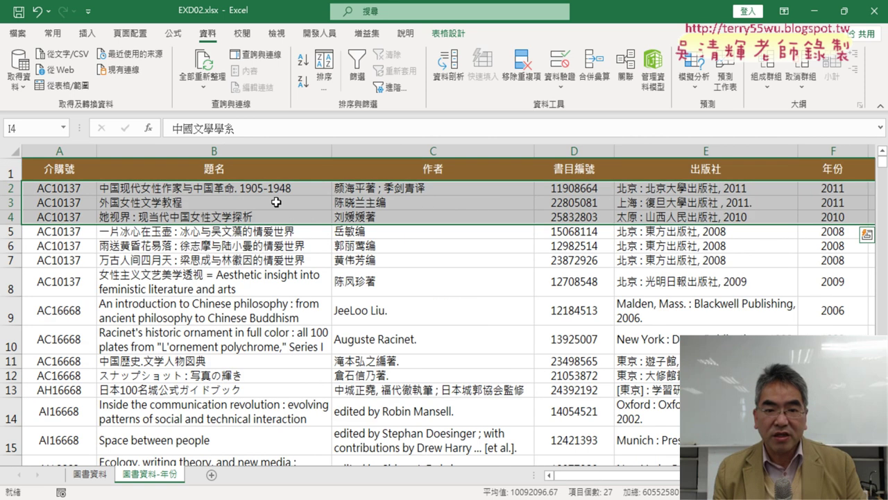
pyautogui.click(52, 33)
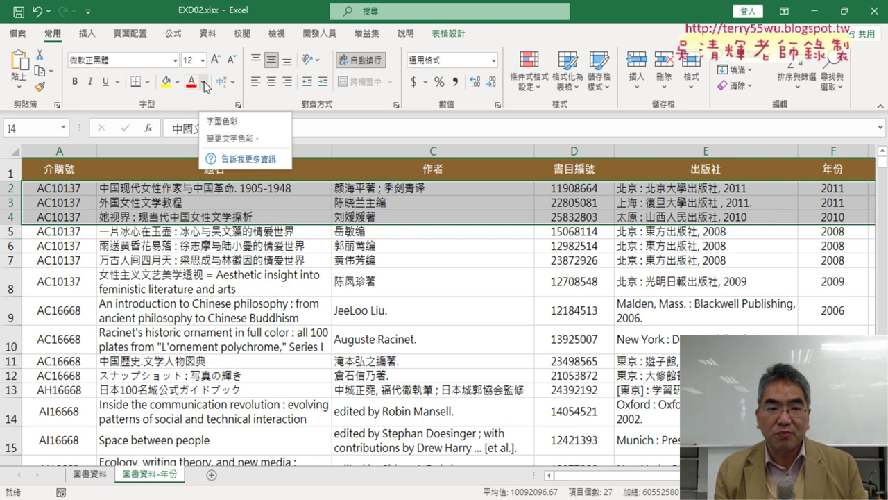
pyautogui.click(166, 82)
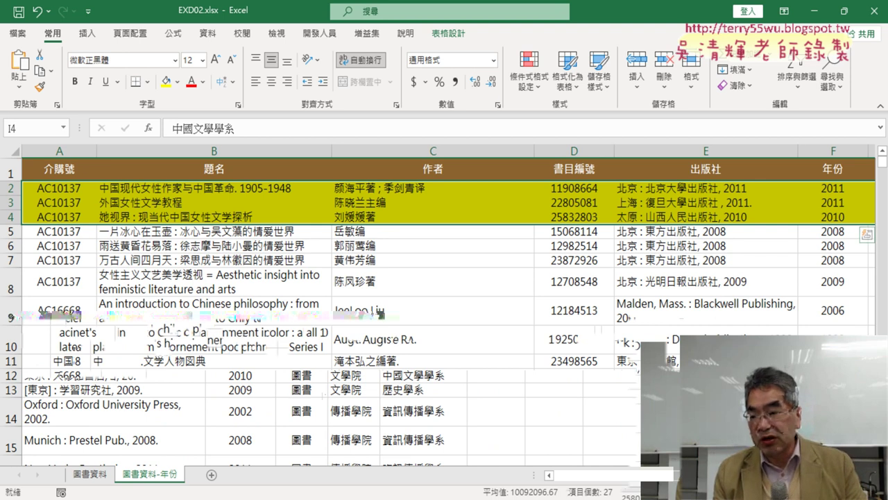
pyautogui.moveTo(82, 359); pyautogui.dragTo(646, 375)
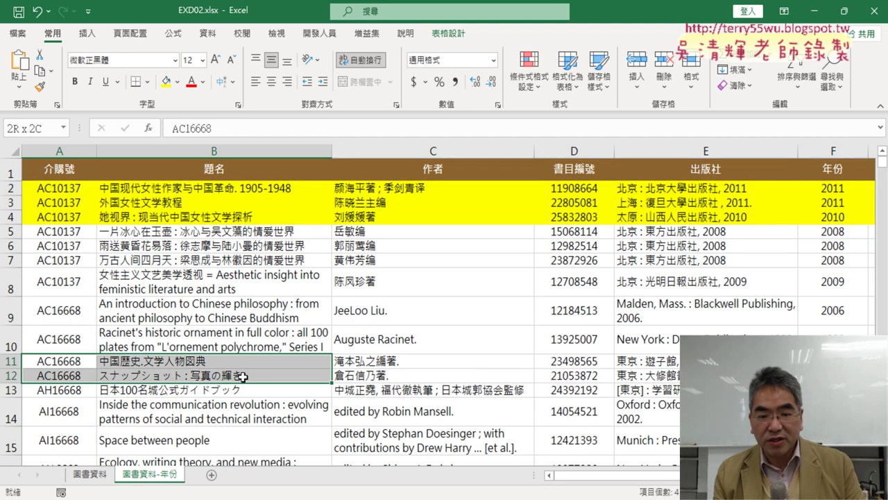
pyautogui.moveTo(749, 374)
pyautogui.mouseDown()
pyautogui.moveTo(833, 375)
pyautogui.moveTo(708, 375)
pyautogui.mouseUp()
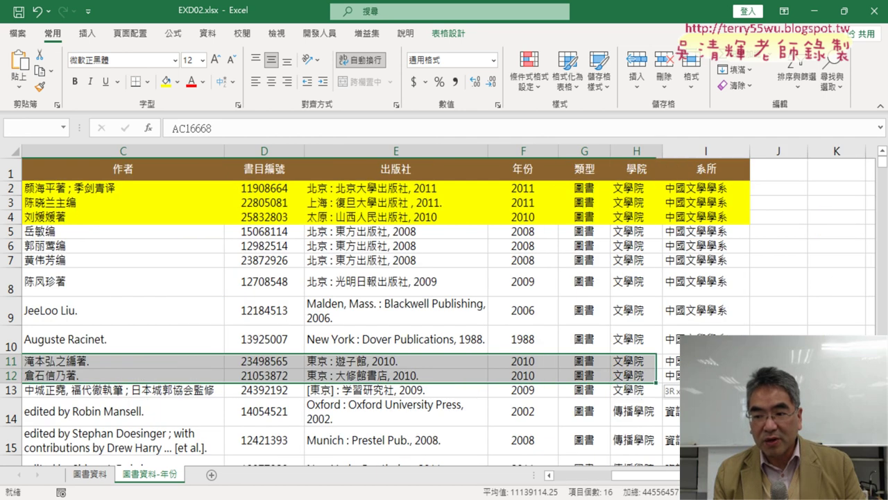
pyautogui.click(166, 81)
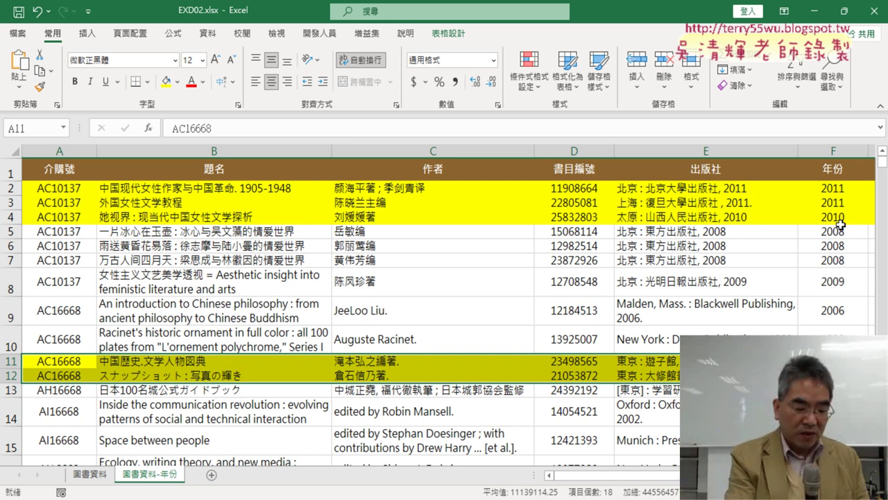
pyautogui.hotkey('ctrl', 'z')
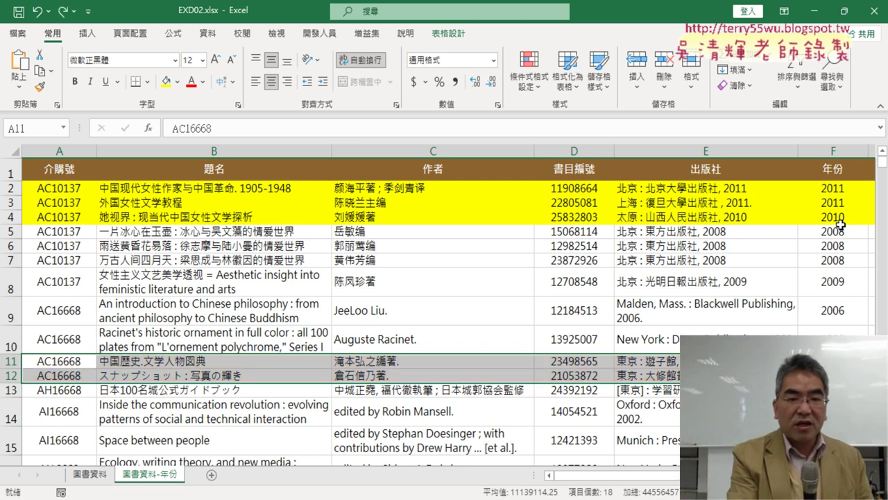
pyautogui.hotkey('ctrl', 'z')
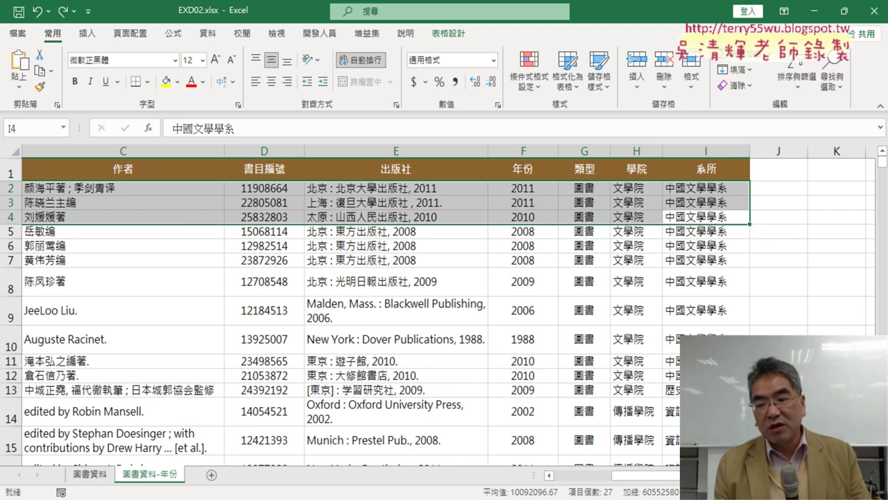
pyautogui.hscroll(-2, 383, 346)
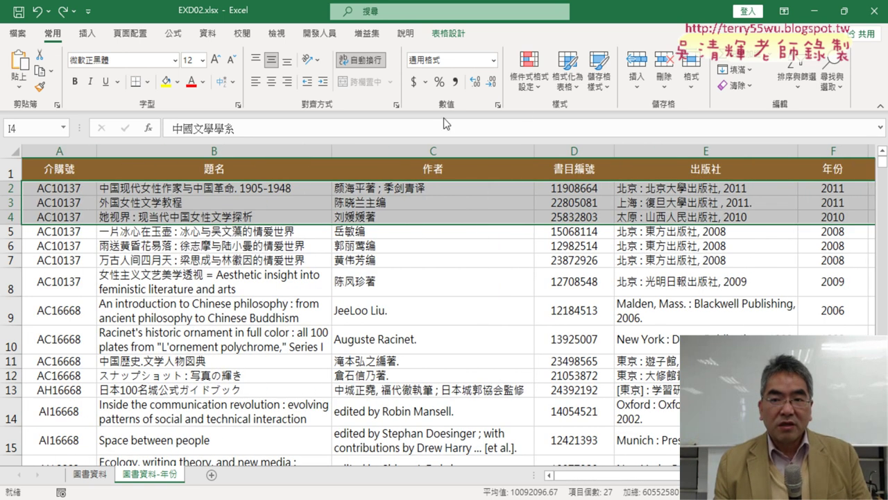
# Open Home > Conditional Formatting, then switch to the 204_圖書管理 notes in Chrome
pyautogui.click(539, 88)
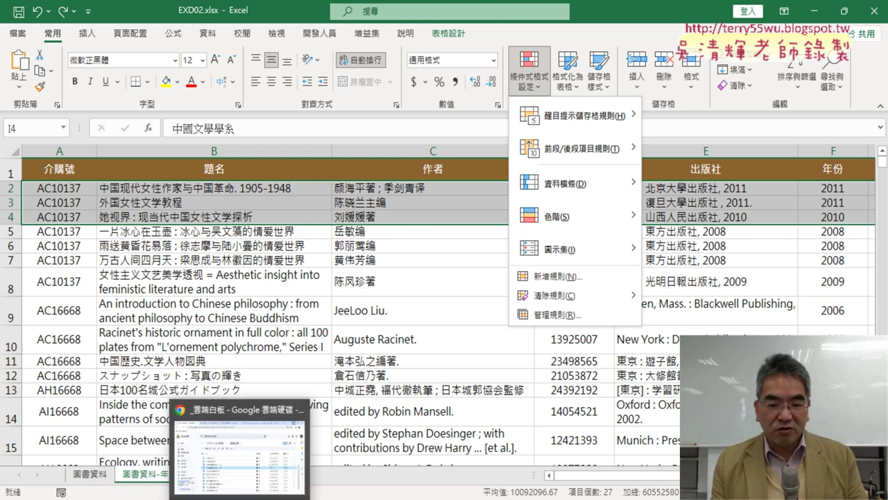
pyautogui.click(242, 458)
# In the 204_圖書管理 doc, scroll to the 公式 section and select the =AND(...) formula
pyautogui.click(362, 23)
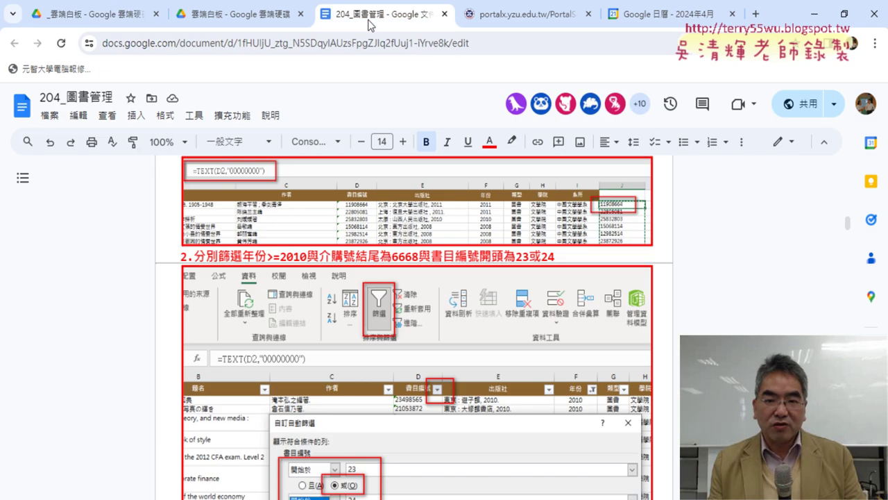
pyautogui.scroll(4, 577, 266)
pyautogui.scroll(1, 578, 266)
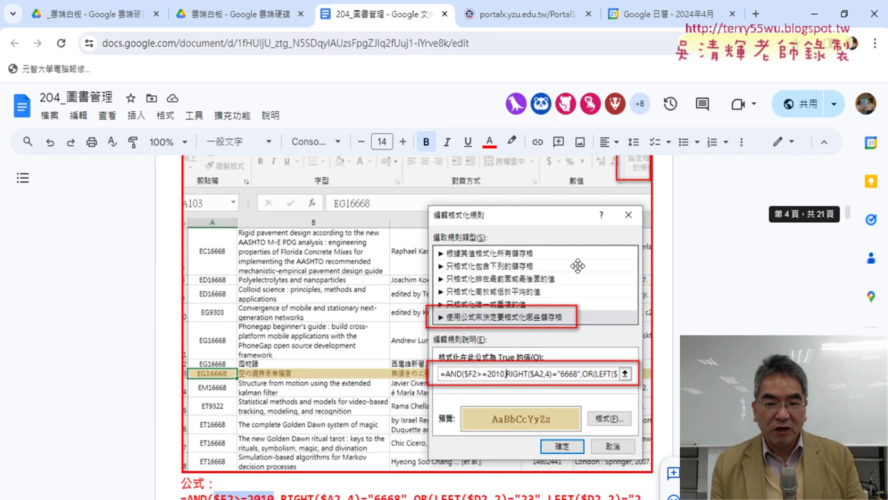
pyautogui.scroll(4, 577, 266)
pyautogui.scroll(2, 577, 265)
pyautogui.scroll(2, 578, 266)
pyautogui.scroll(2, 577, 266)
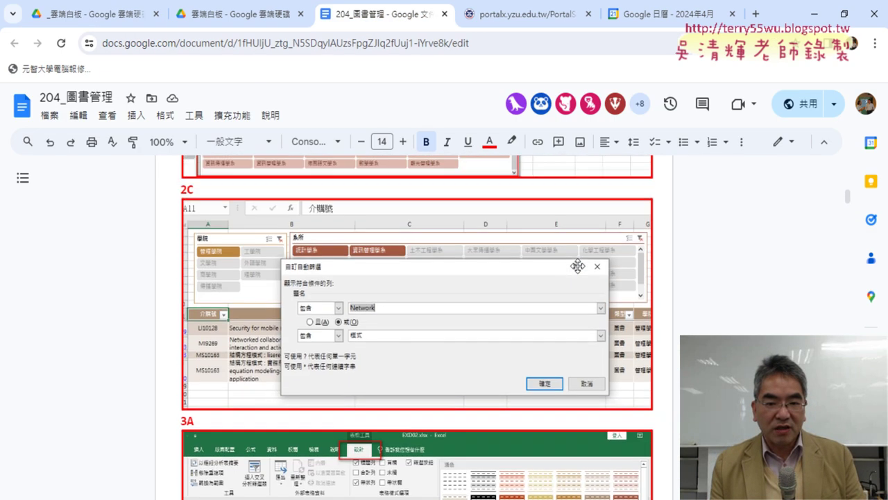
pyautogui.scroll(1, 577, 265)
pyautogui.scroll(2, 578, 266)
pyautogui.scroll(-4, 577, 266)
pyautogui.scroll(-5, 577, 266)
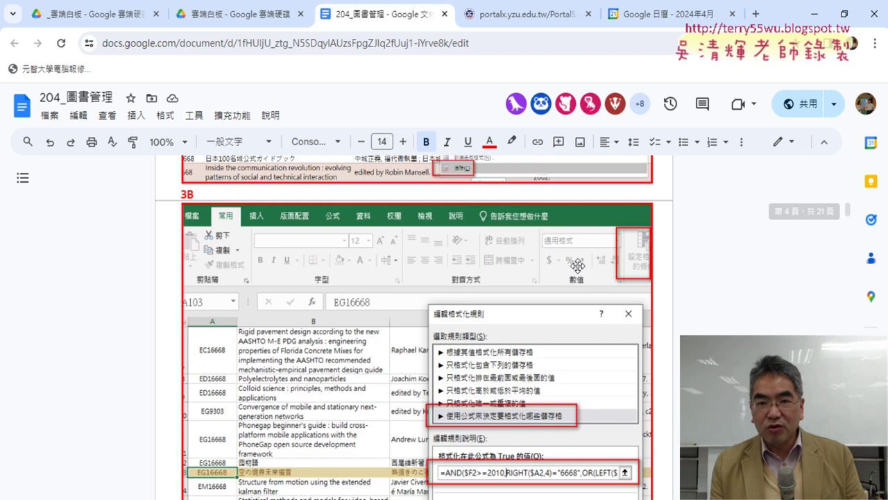
pyautogui.scroll(-4, 577, 265)
pyautogui.scroll(-2, 578, 266)
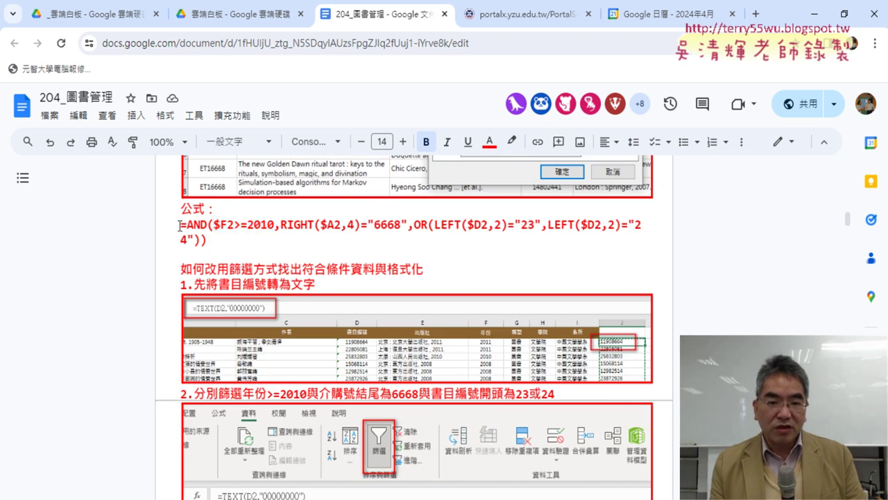
pyautogui.moveTo(179, 225)
pyautogui.mouseDown()
pyautogui.moveTo(217, 240)
pyautogui.moveTo(207, 224)
pyautogui.mouseUp()
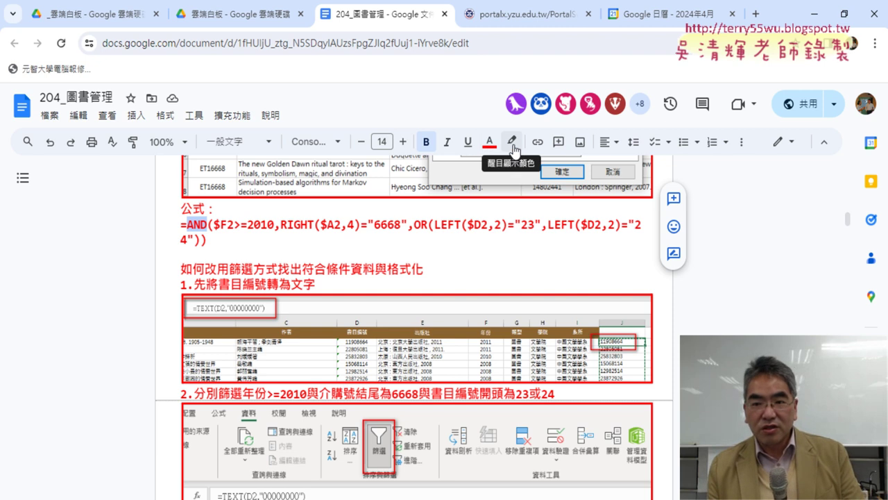
# Highlight AND and RIGHT in the formula yellow
pyautogui.click(513, 150)
pyautogui.click(555, 205)
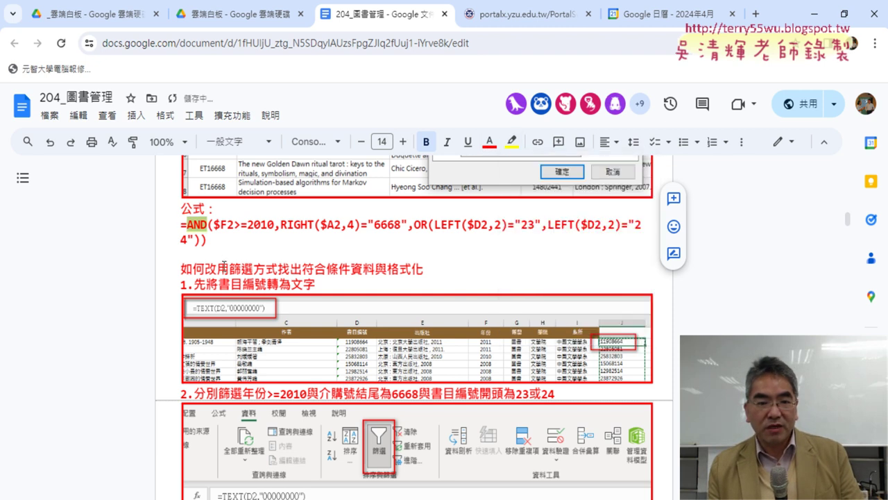
pyautogui.click(269, 239)
pyautogui.moveTo(281, 226); pyautogui.dragTo(315, 226)
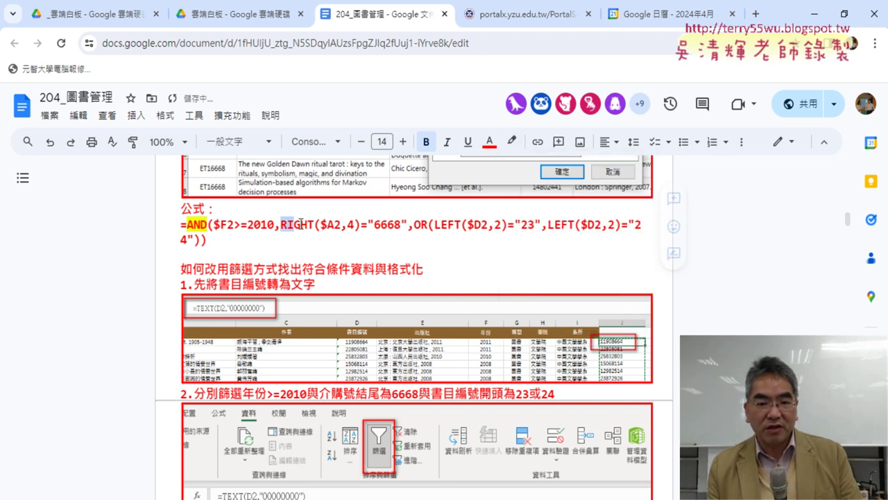
pyautogui.click(511, 141)
pyautogui.click(555, 206)
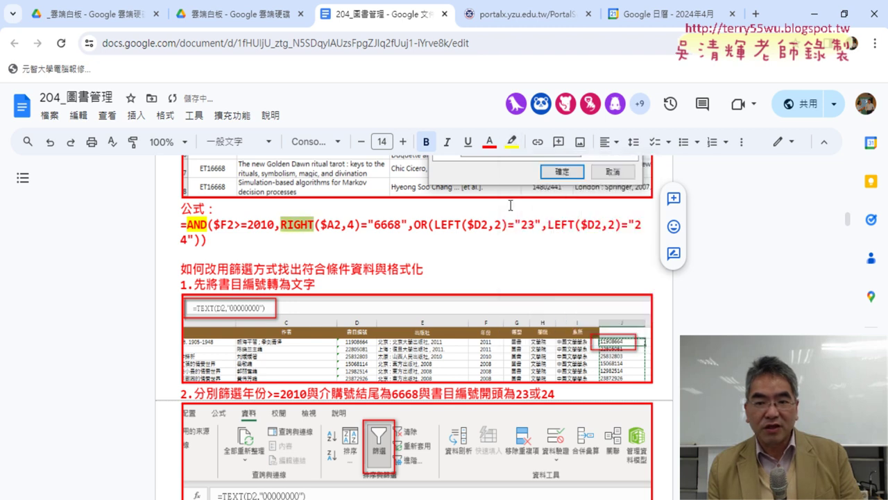
# Highlight OR and the second LEFT yellow, then switch to the textbook PDF
pyautogui.moveTo(416, 226); pyautogui.dragTo(430, 226)
pyautogui.click(511, 141)
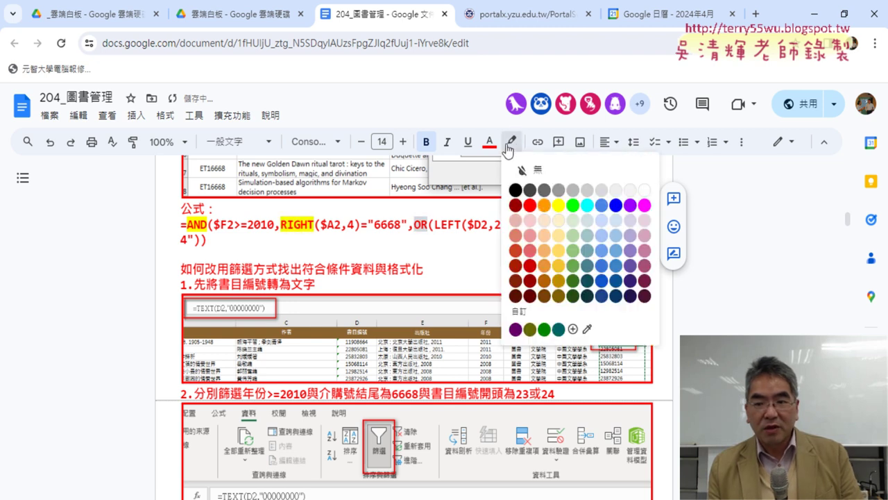
pyautogui.click(556, 206)
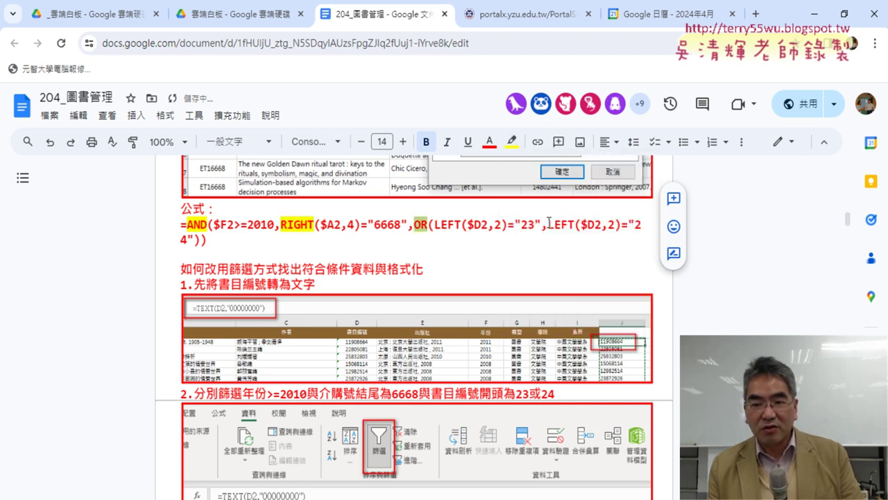
pyautogui.moveTo(549, 225); pyautogui.dragTo(577, 225)
pyautogui.click(511, 140)
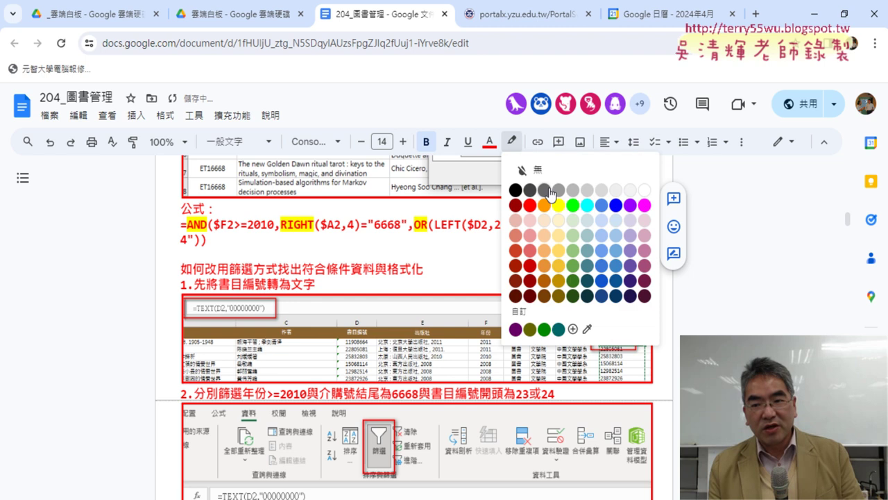
pyautogui.click(558, 204)
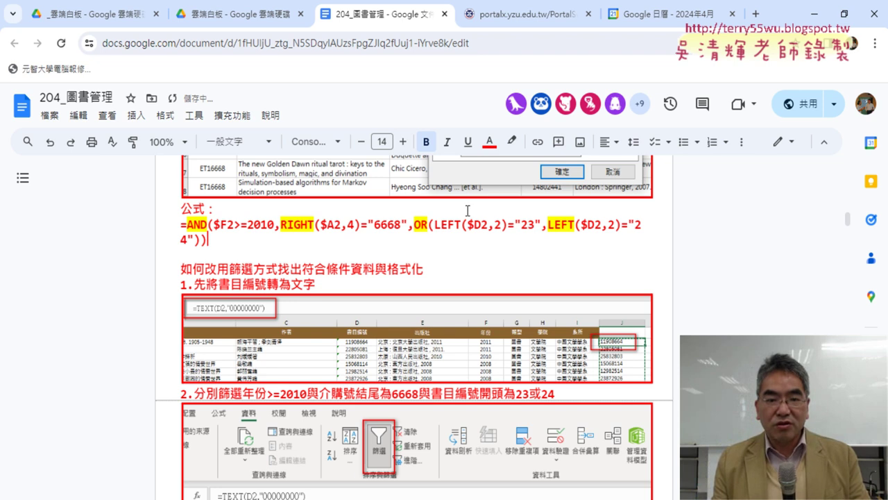
pyautogui.hotkey('alt', 'Tab')
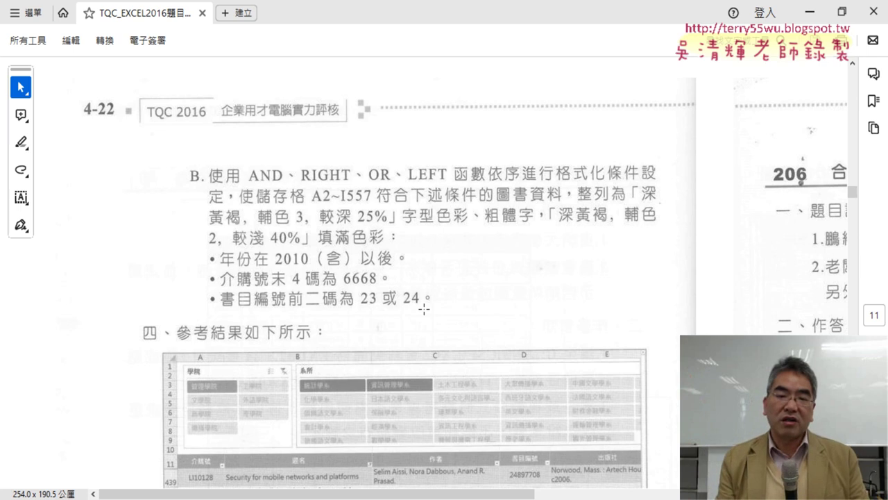
# Minimize Acrobat Reader and Chrome, then select cell A2 in the Excel book list
pyautogui.click(810, 12)
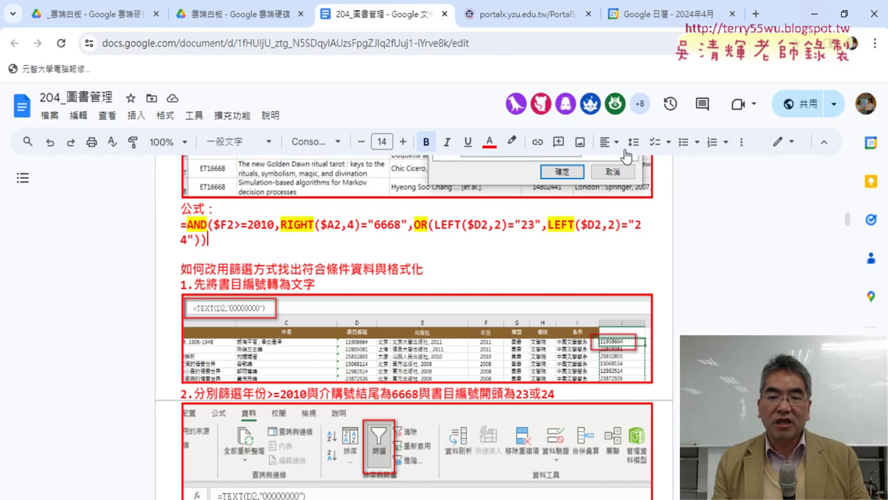
pyautogui.click(814, 13)
pyautogui.click(75, 194)
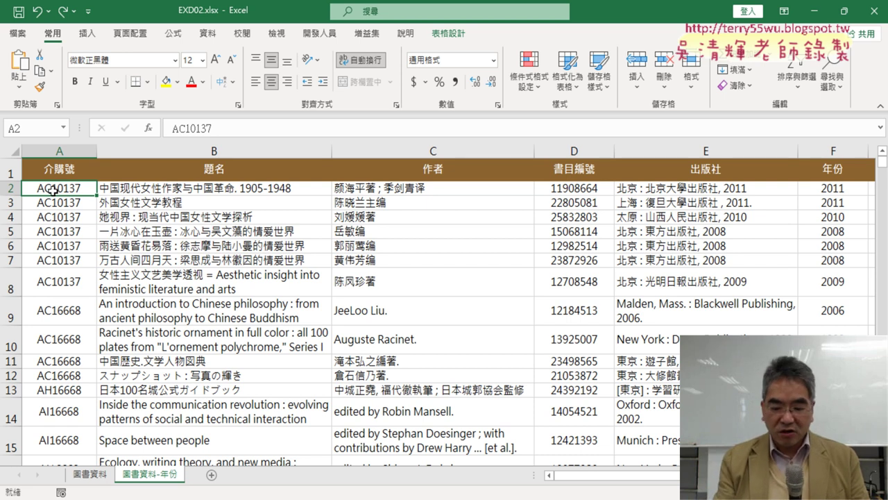
# Select the data range A2:I557 and glance at the exercise PDF before returning
pyautogui.moveTo(52, 190); pyautogui.dragTo(705, 188)
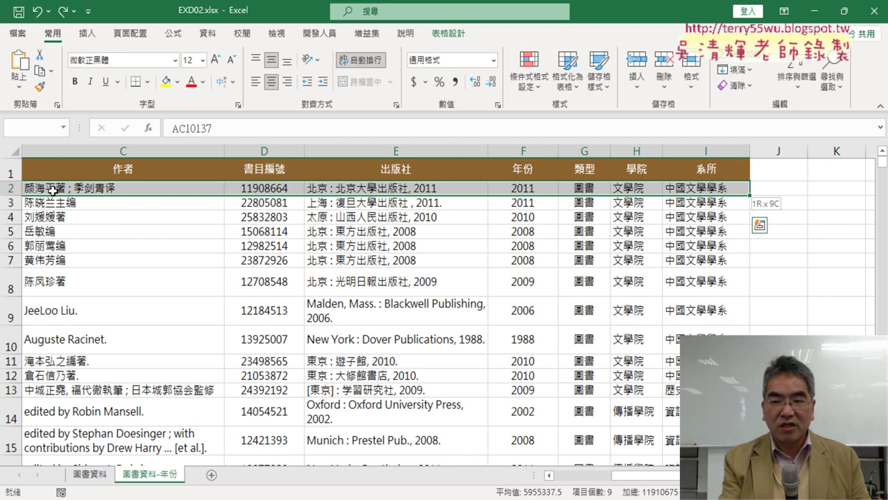
pyautogui.hotkey('ctrl', 'shift', 'Down')
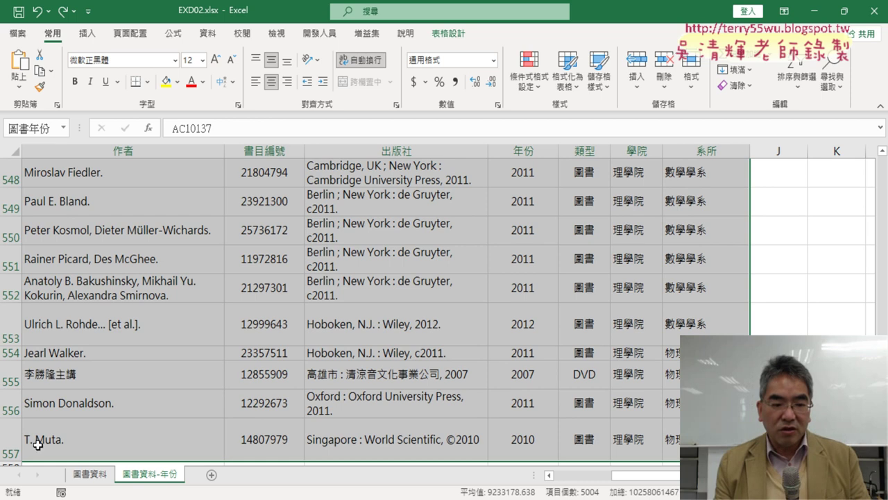
pyautogui.hotkey('alt', 'Tab')
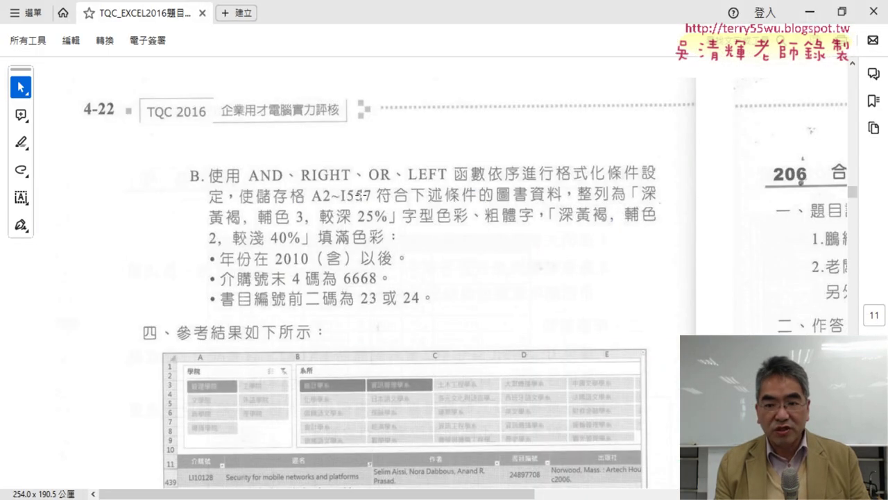
pyautogui.hotkey('alt', 'Tab')
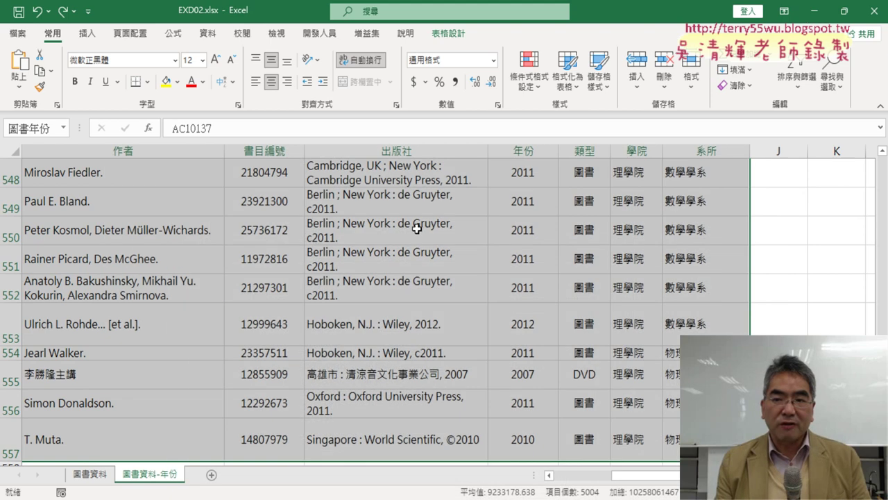
# Try a formula-based New Rule, cancel it, and scroll back to the sheet top
pyautogui.click(529, 70)
pyautogui.click(550, 278)
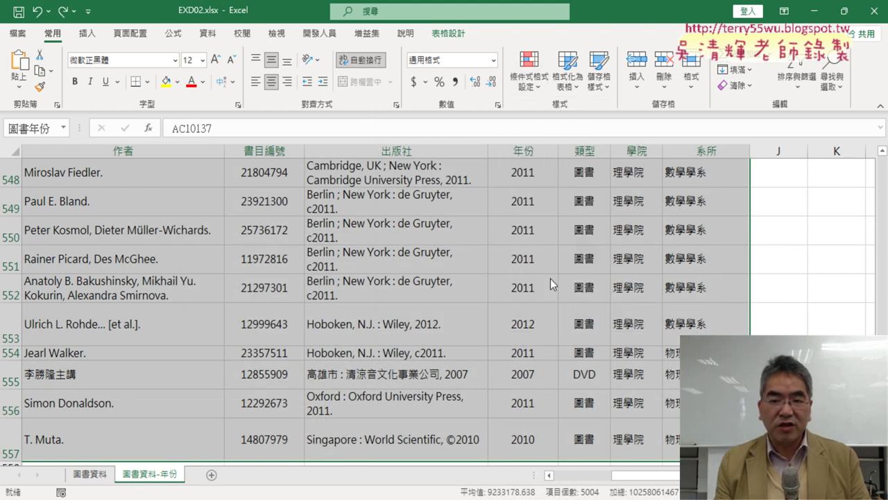
pyautogui.click(455, 221)
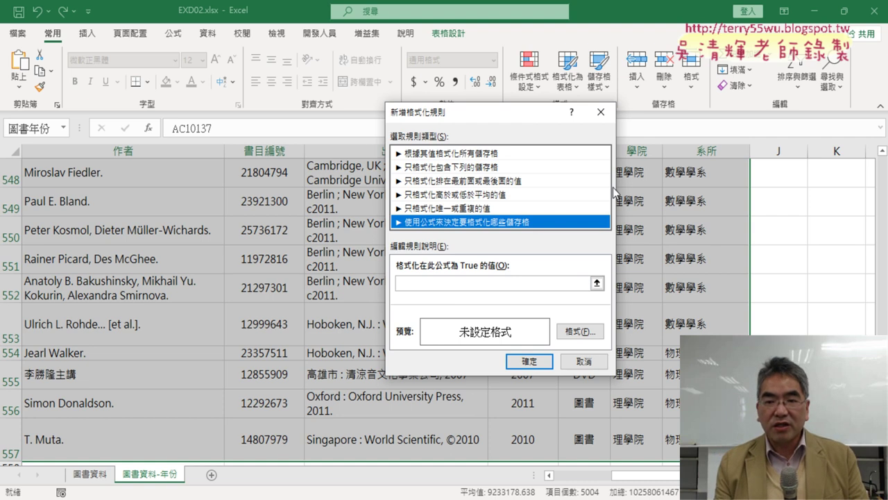
pyautogui.moveTo(445, 117)
pyautogui.mouseDown()
pyautogui.moveTo(582, 118)
pyautogui.moveTo(498, 107)
pyautogui.mouseUp()
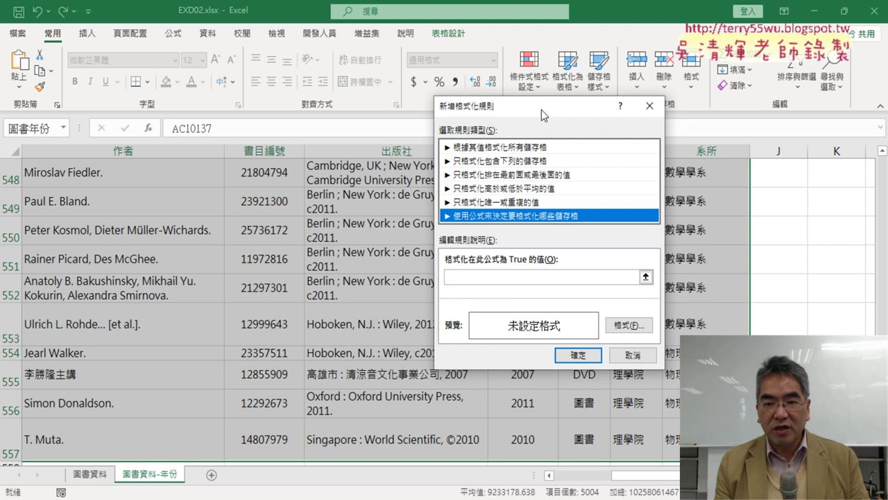
pyautogui.moveTo(542, 113); pyautogui.dragTo(207, 118)
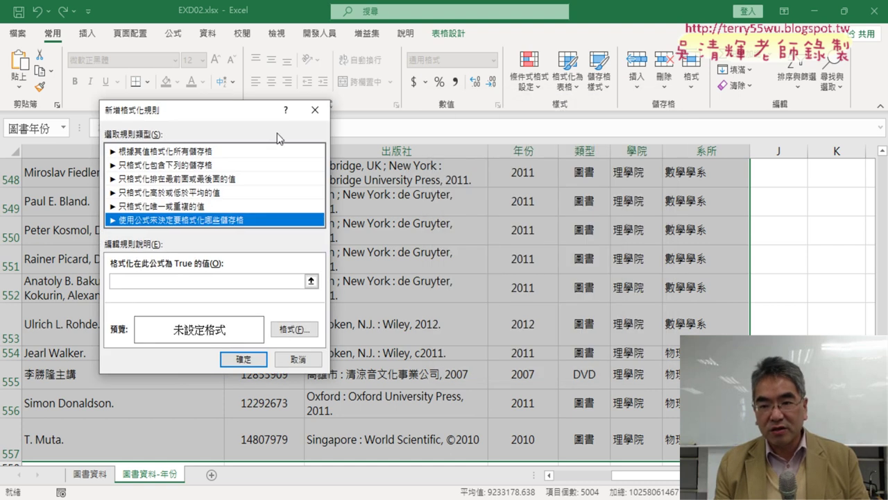
pyautogui.click(298, 359)
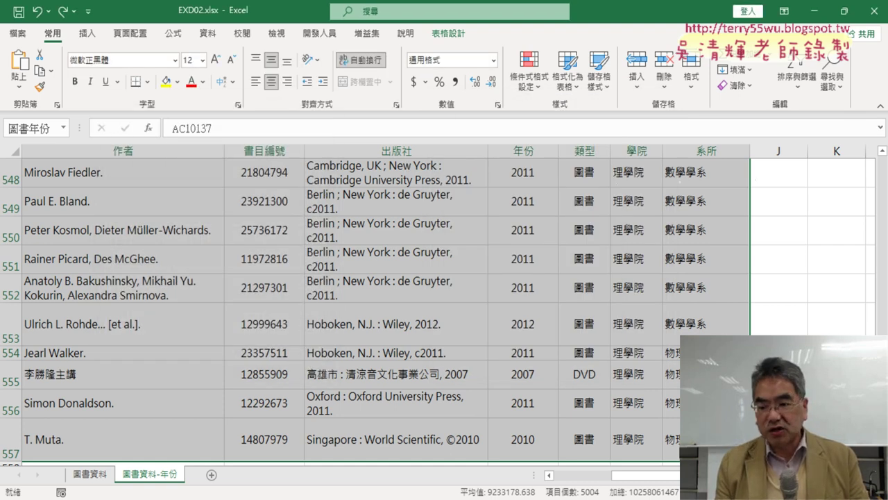
pyautogui.scroll(20, 539, 168)
pyautogui.scroll(15, 538, 168)
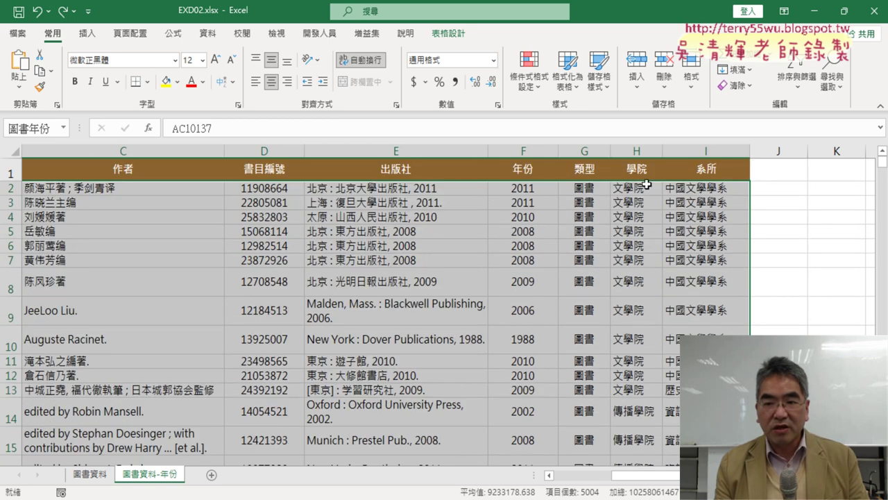
# Start a new conditional formatting rule that uses a formula to pick cells
pyautogui.click(529, 70)
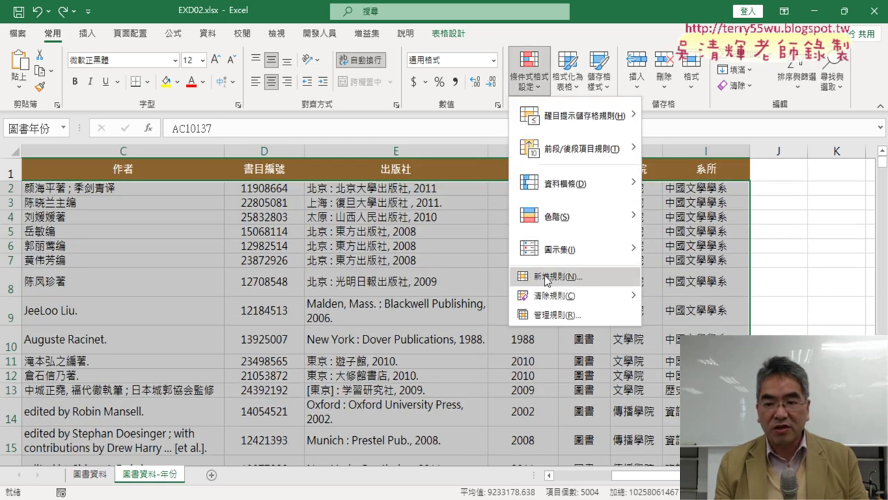
pyautogui.click(551, 273)
pyautogui.click(74, 203)
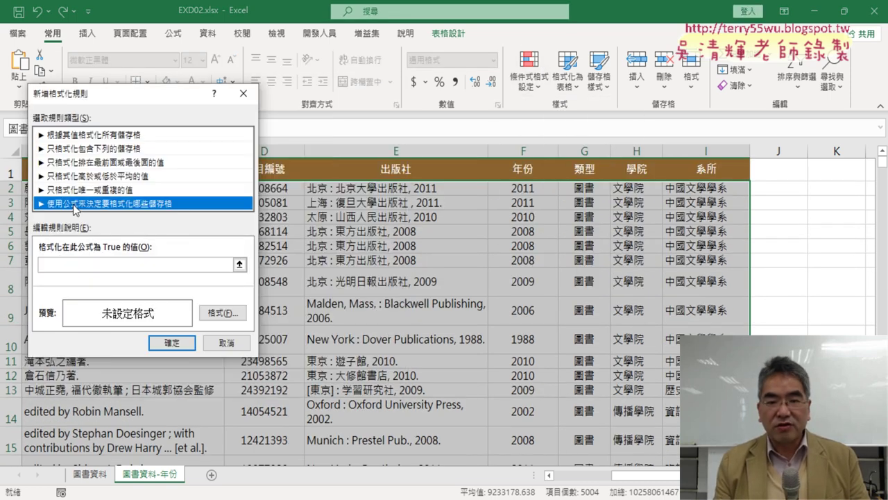
pyautogui.click(79, 265)
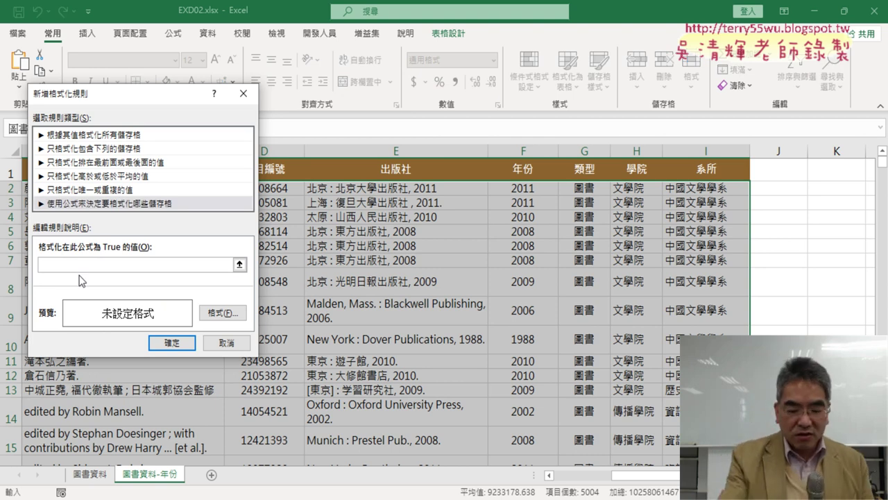
# Enter the rule condition =$F2>=2010, with the row reference left unlocked
pyautogui.write('=')
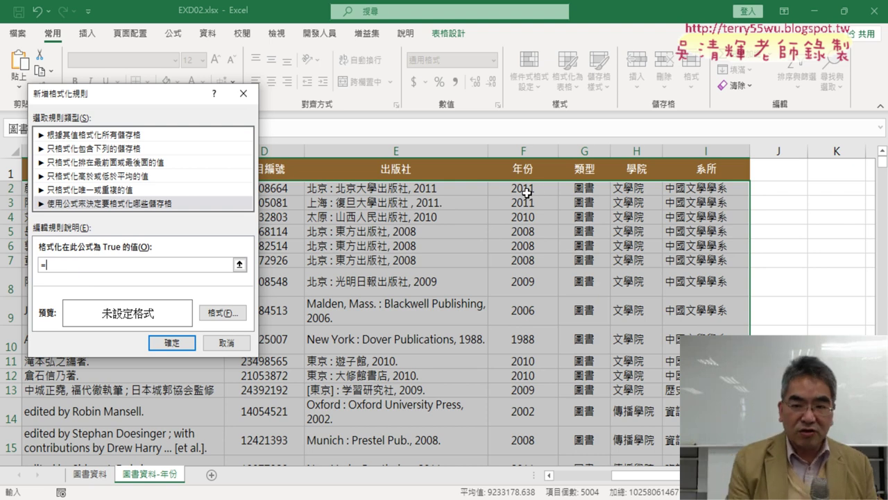
pyautogui.click(526, 192)
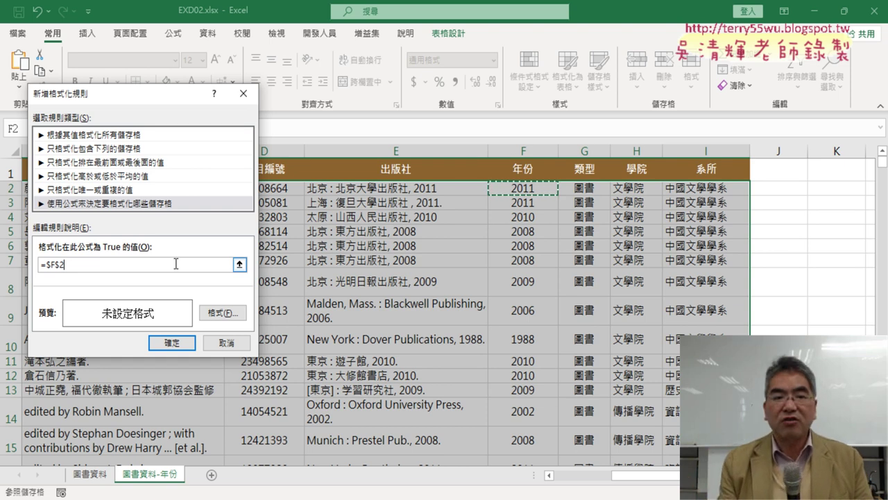
pyautogui.click(46, 266)
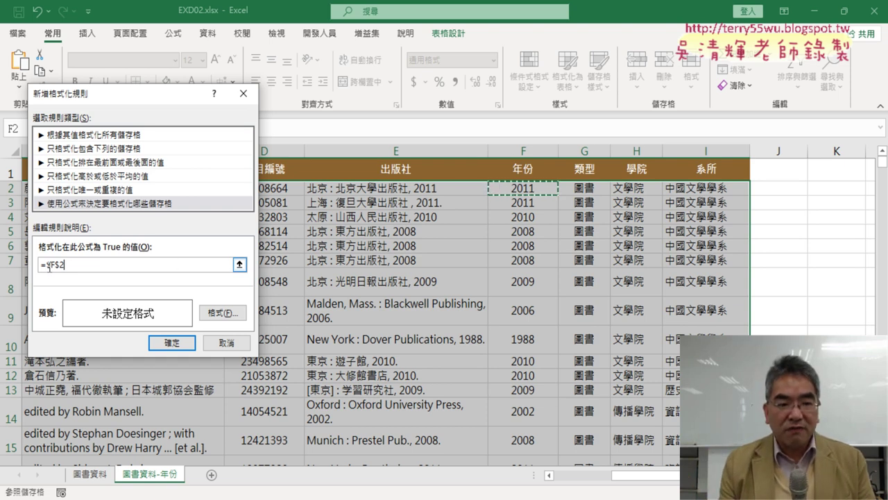
pyautogui.click(56, 264)
pyautogui.press('Delete')
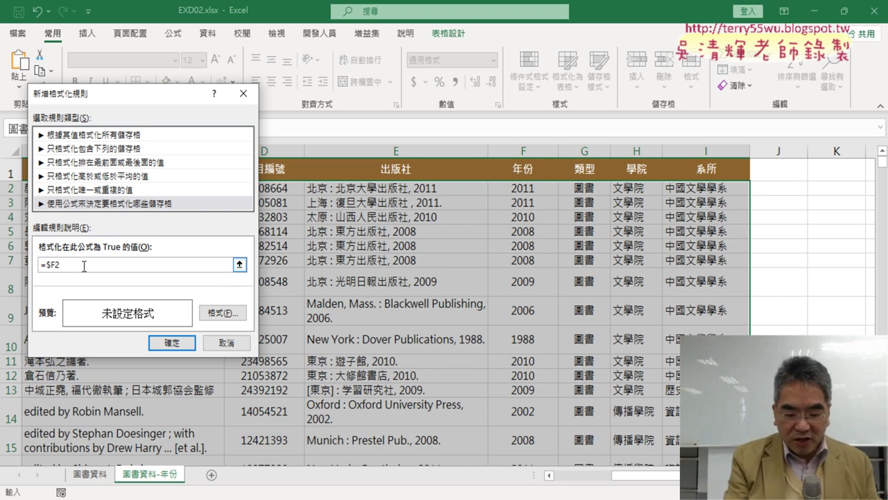
pyautogui.write('>=2')
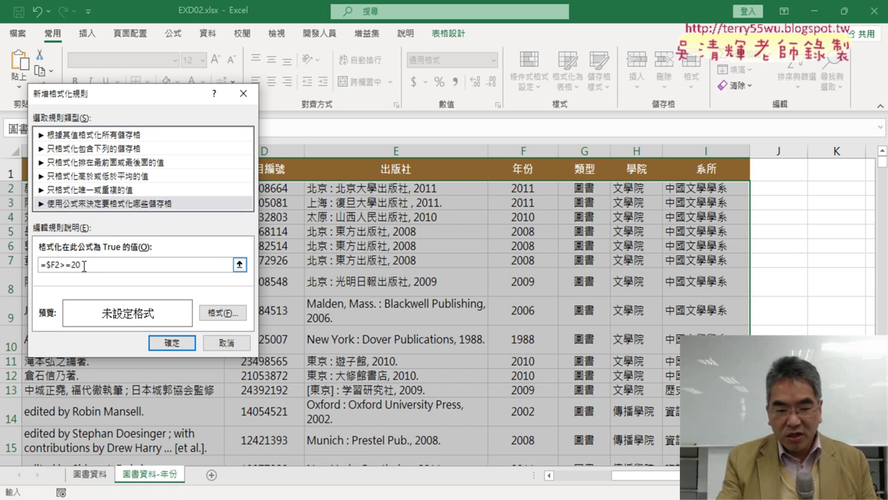
pyautogui.write('0')
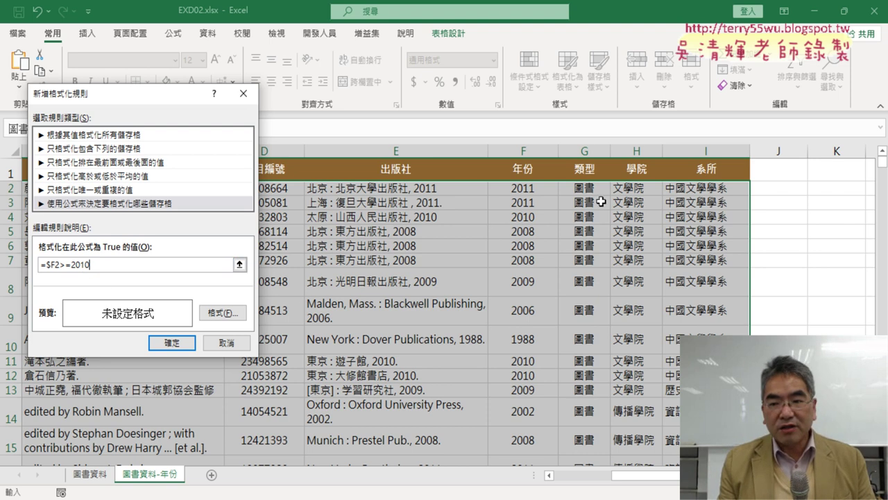
# Give the =$F2>=2010 rule a yellow fill format
pyautogui.click(222, 313)
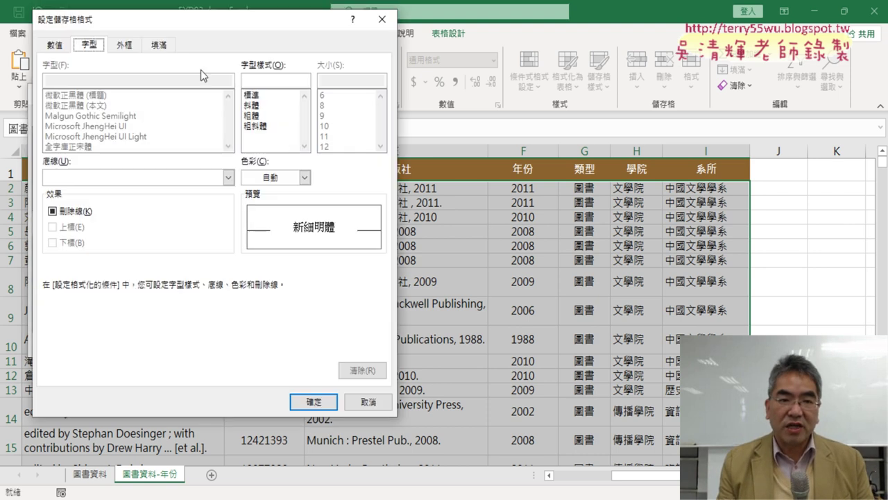
pyautogui.click(160, 46)
pyautogui.moveTo(218, 26); pyautogui.dragTo(363, 79)
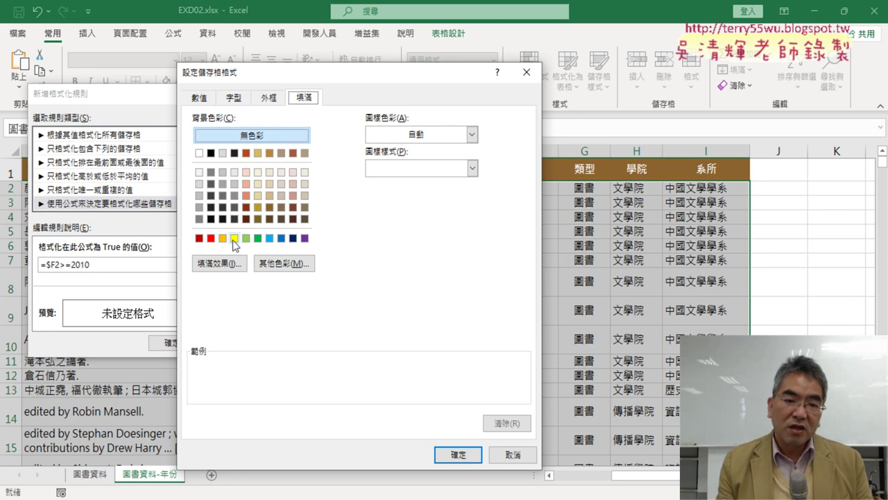
pyautogui.click(241, 98)
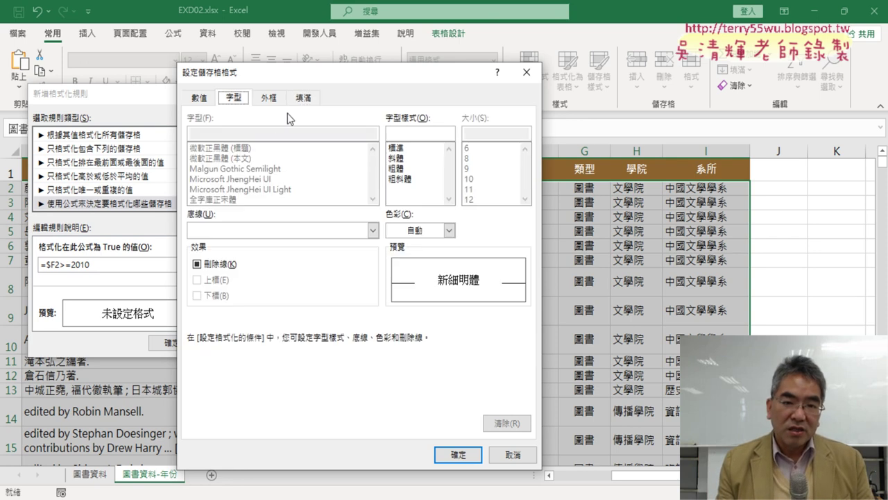
pyautogui.click(303, 98)
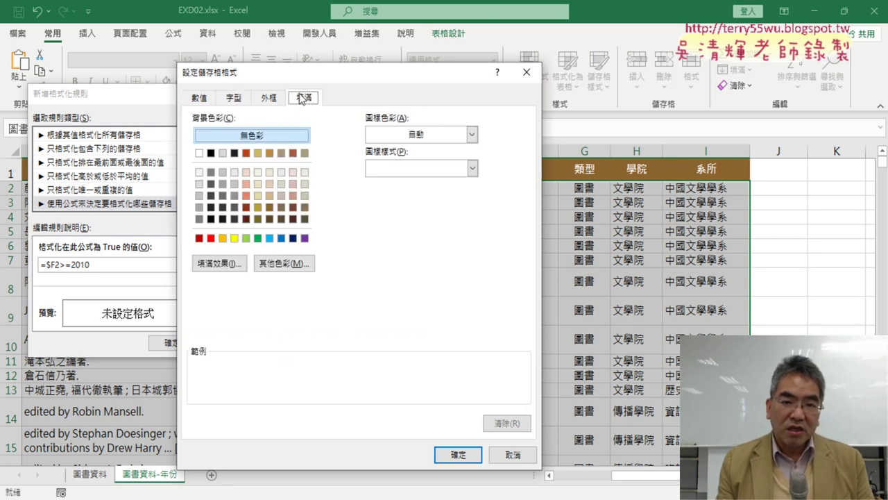
pyautogui.click(236, 238)
pyautogui.click(458, 455)
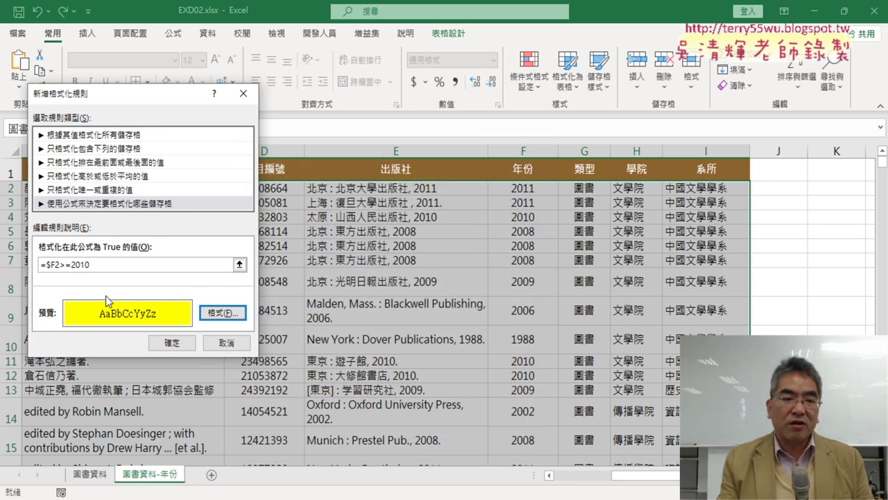
# Apply the rule and scroll the sheet to check the yellow rows from 2010 onward
pyautogui.click(172, 342)
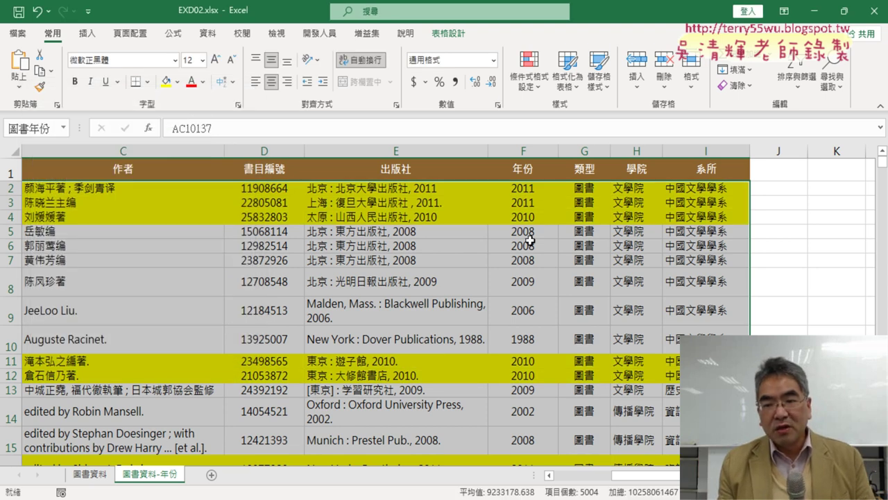
pyautogui.scroll(-6, 539, 299)
pyautogui.scroll(-3, 539, 299)
pyautogui.scroll(-6, 539, 299)
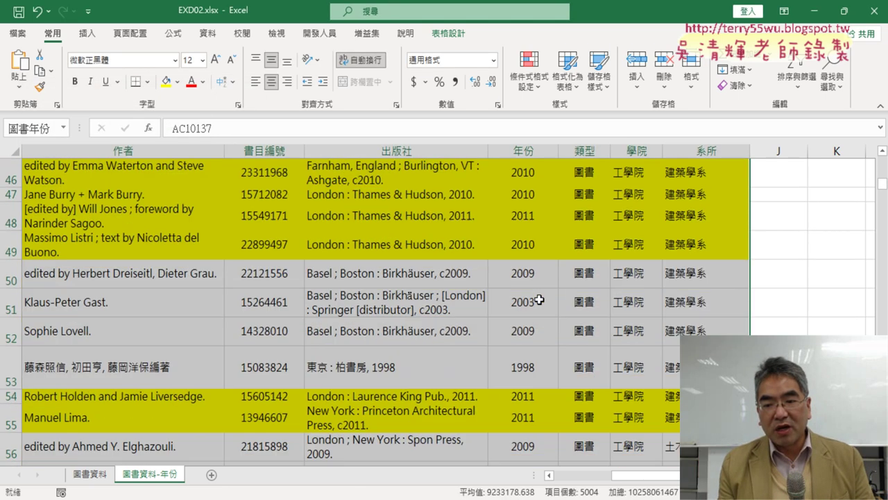
pyautogui.scroll(-3, 539, 299)
pyautogui.scroll(-3, 539, 299)
pyautogui.scroll(-3, 539, 299)
pyautogui.scroll(-3, 539, 299)
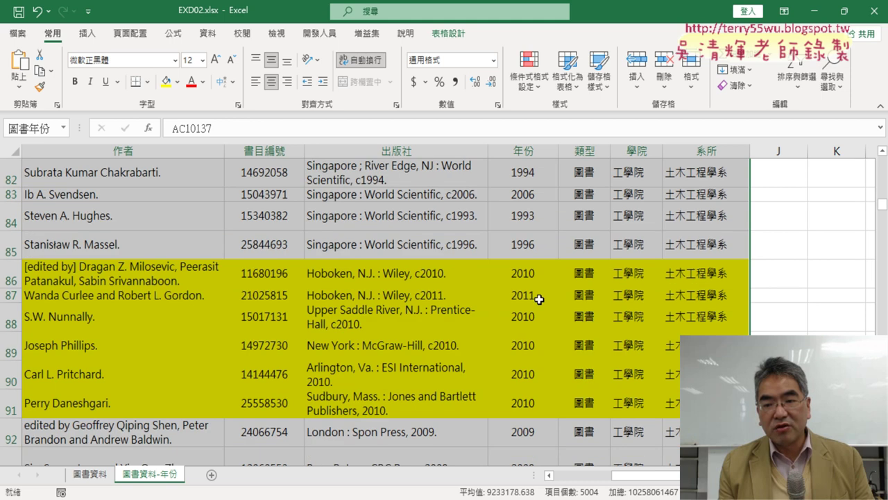
pyautogui.scroll(1, 539, 299)
pyautogui.scroll(10, 539, 299)
pyautogui.scroll(9, 539, 299)
pyautogui.scroll(7, 539, 299)
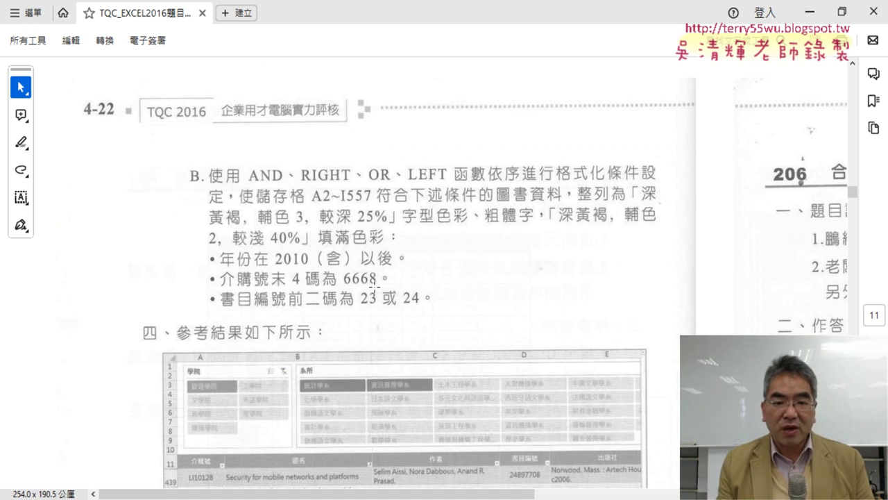
pyautogui.click(812, 14)
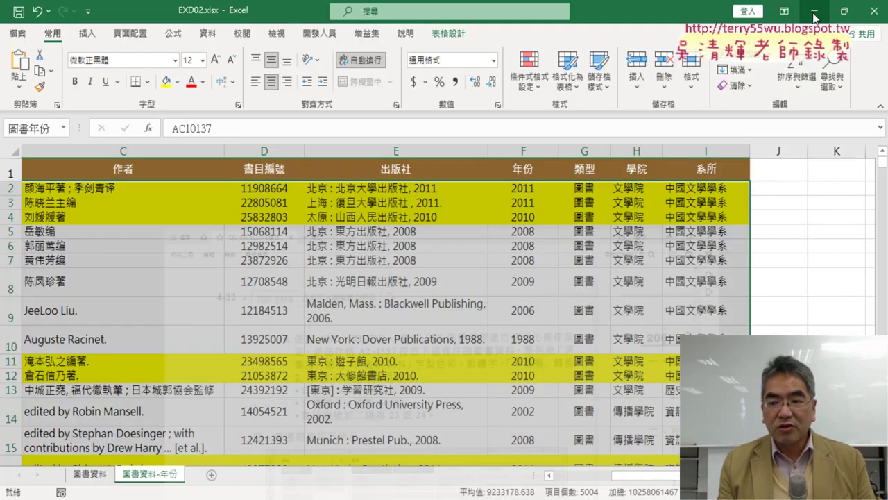
pyautogui.moveTo(648, 476); pyautogui.dragTo(562, 483)
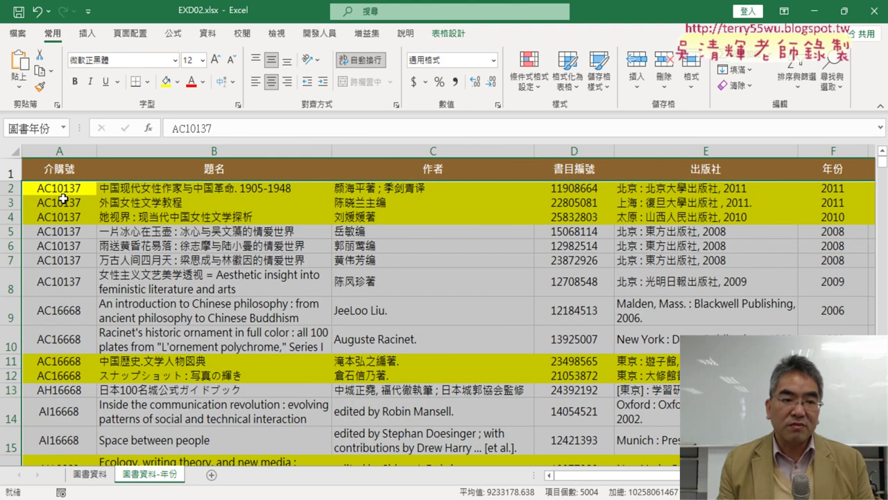
pyautogui.hotkey('alt', 'Tab')
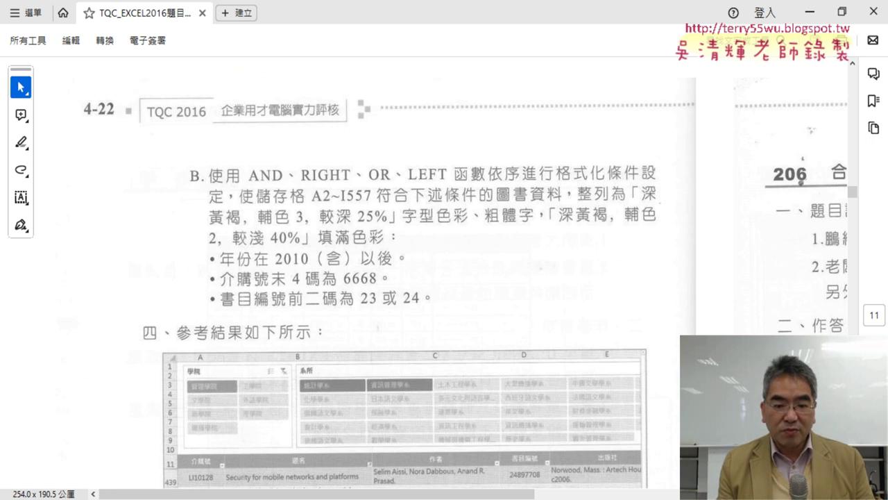
# Switch from Acrobat Reader back to the Excel workbook
pyautogui.hotkey('alt', 'Tab')
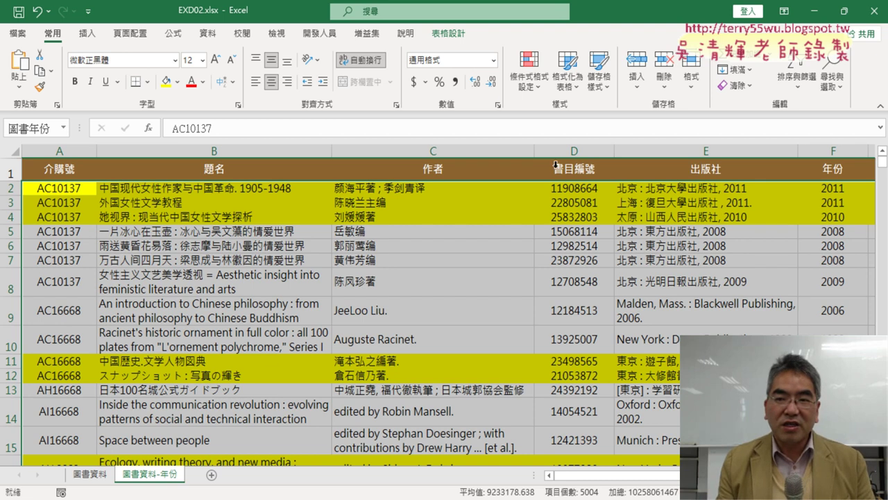
# In Manage Rules, open the =$F2>=2010 rule for $A$2:$I$557 for editing
pyautogui.click(535, 91)
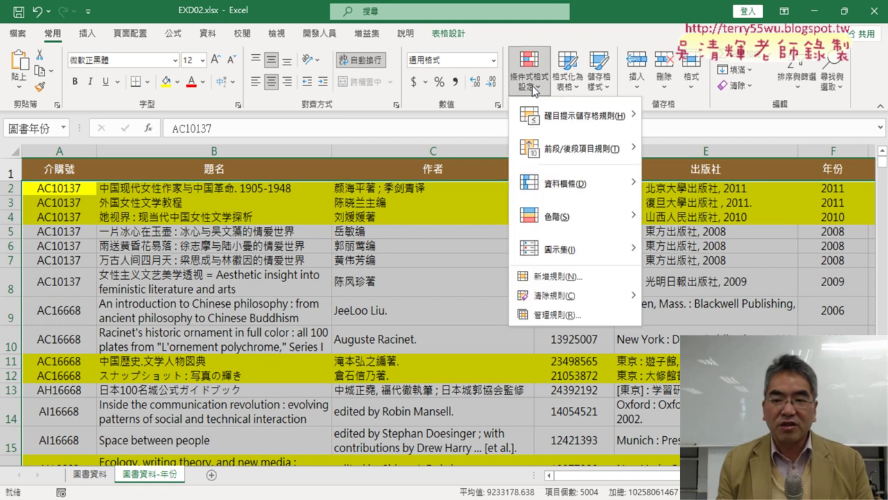
pyautogui.click(562, 316)
pyautogui.moveTo(218, 125); pyautogui.dragTo(458, 136)
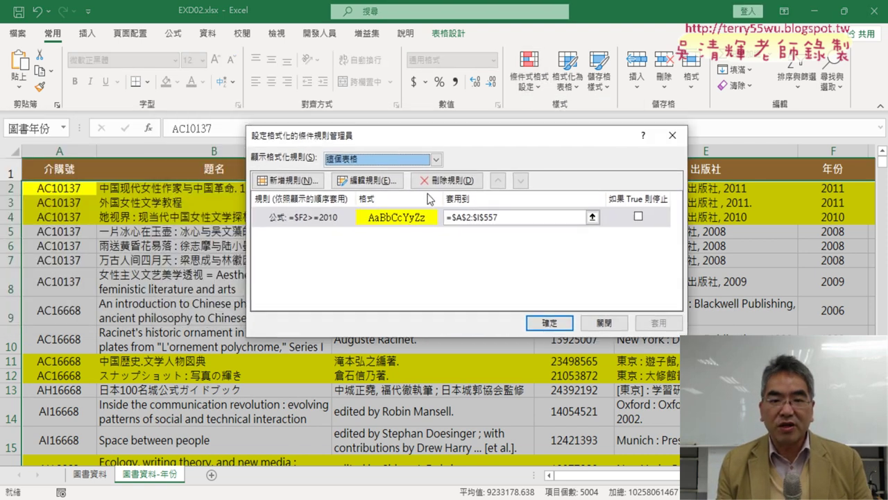
pyautogui.click(326, 218)
pyautogui.click(369, 181)
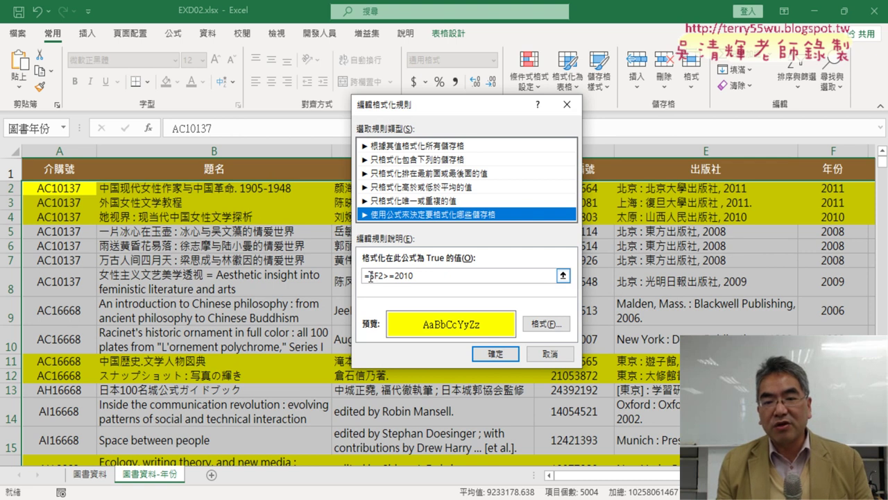
# Wrap the year test in OR( and add a comma followed by cell A2
pyautogui.click(371, 277)
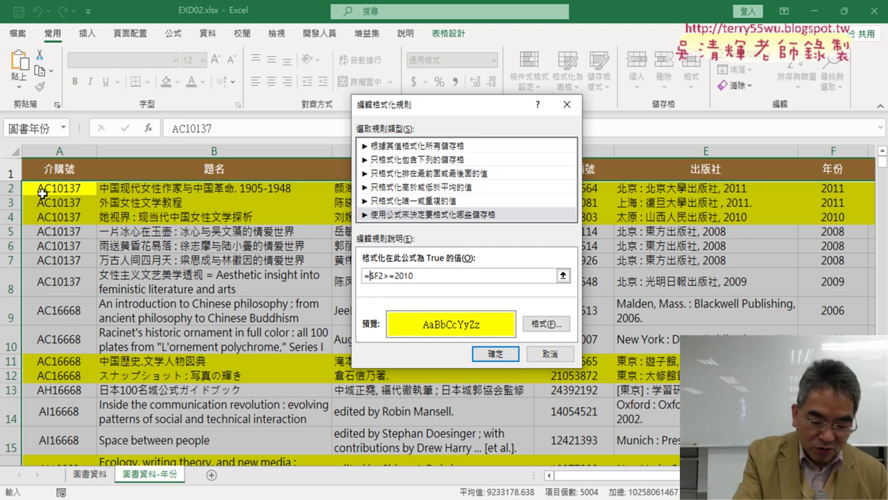
pyautogui.write('OR')
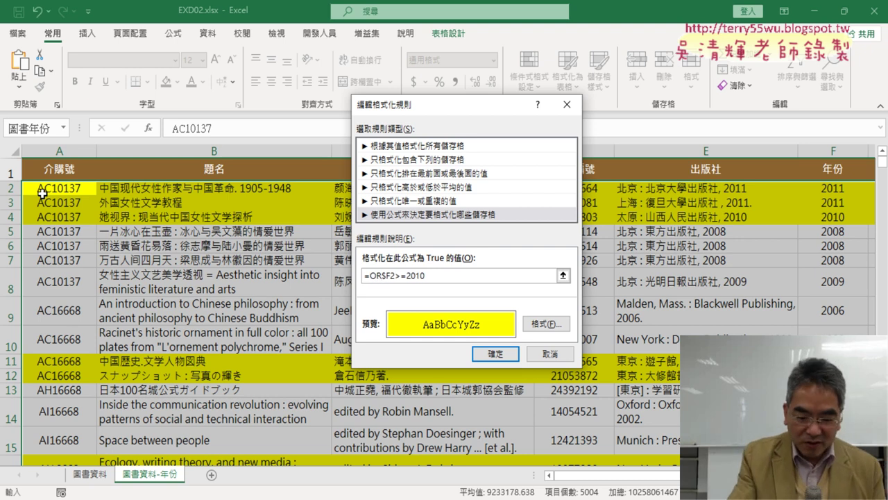
pyautogui.write('(')
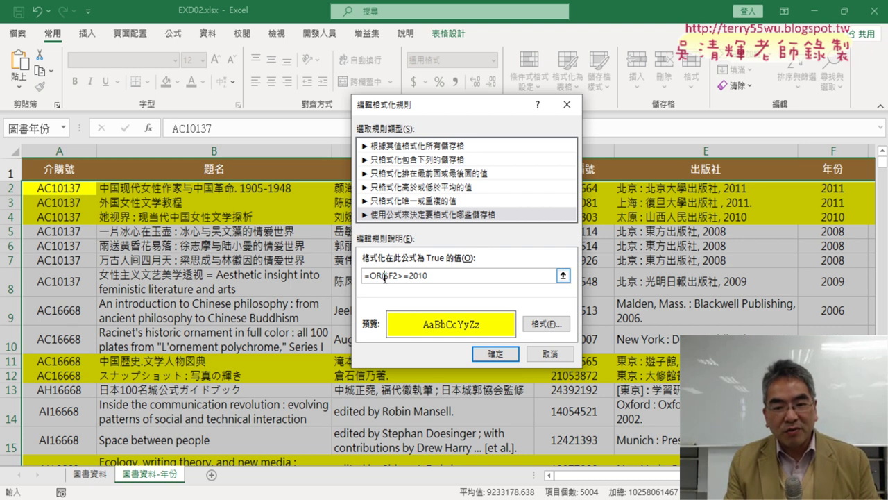
pyautogui.click(499, 281)
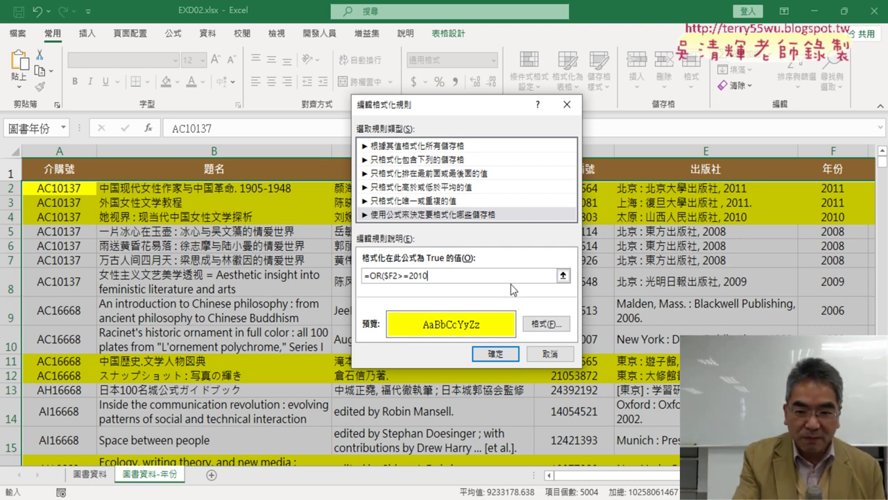
pyautogui.write(',')
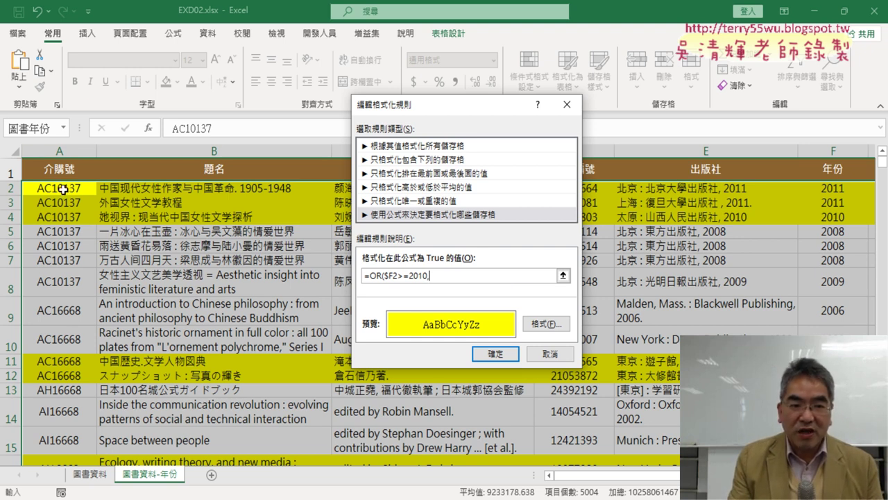
pyautogui.click(63, 189)
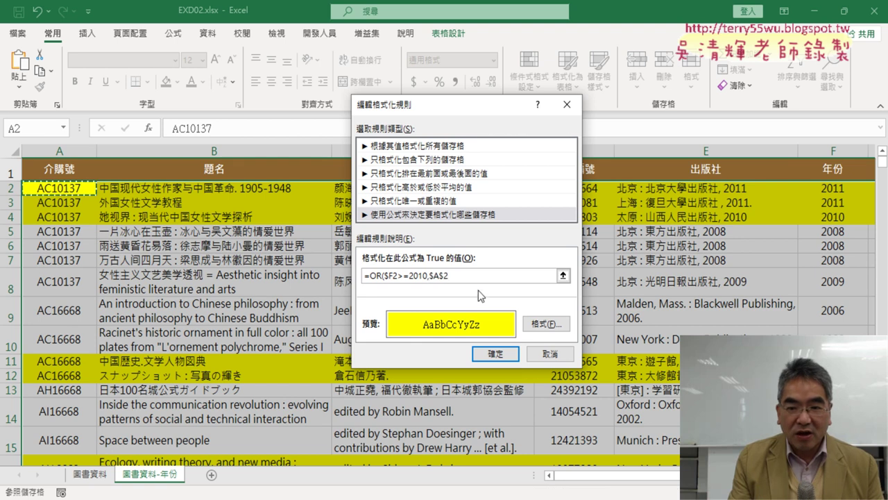
# Complete the second condition right($A2,4)="6668", checking the PDF requirements before returning
pyautogui.click(438, 276)
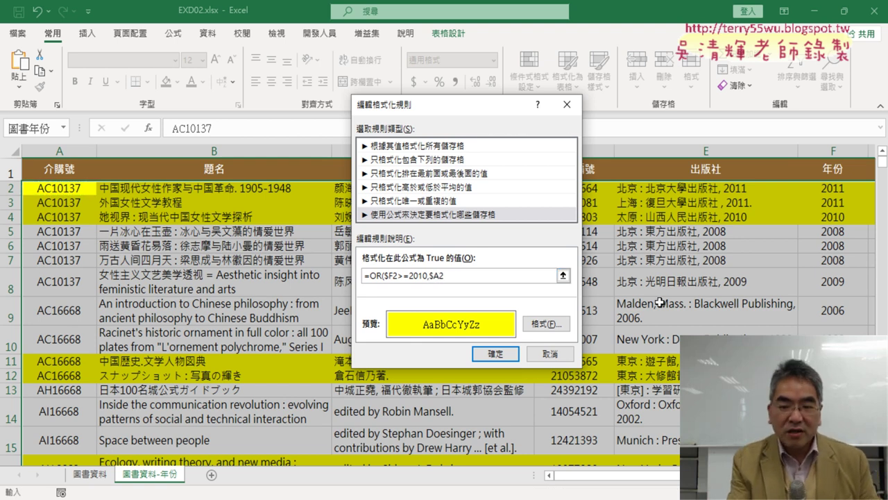
pyautogui.click(453, 276)
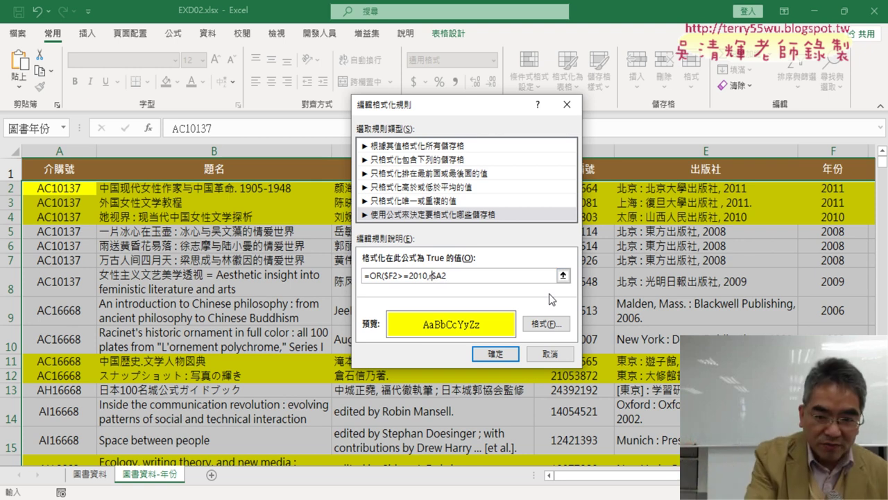
pyautogui.write('right(')
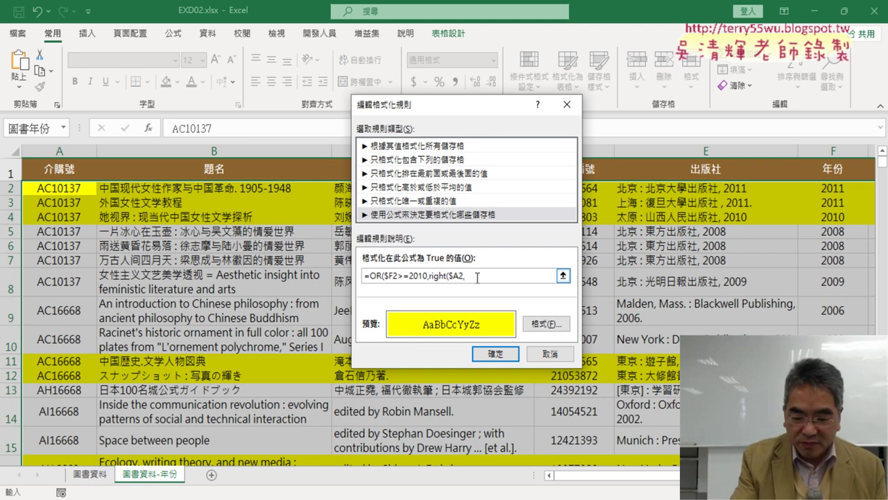
pyautogui.write(')')
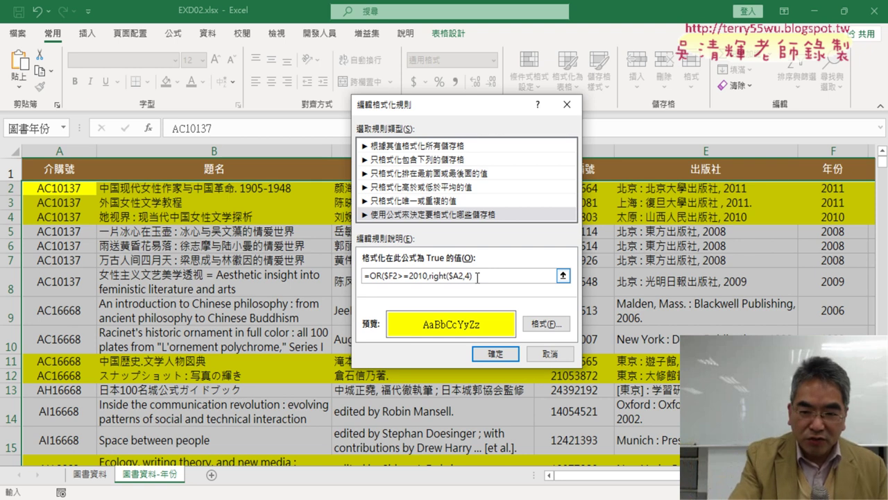
pyautogui.write('="6668')
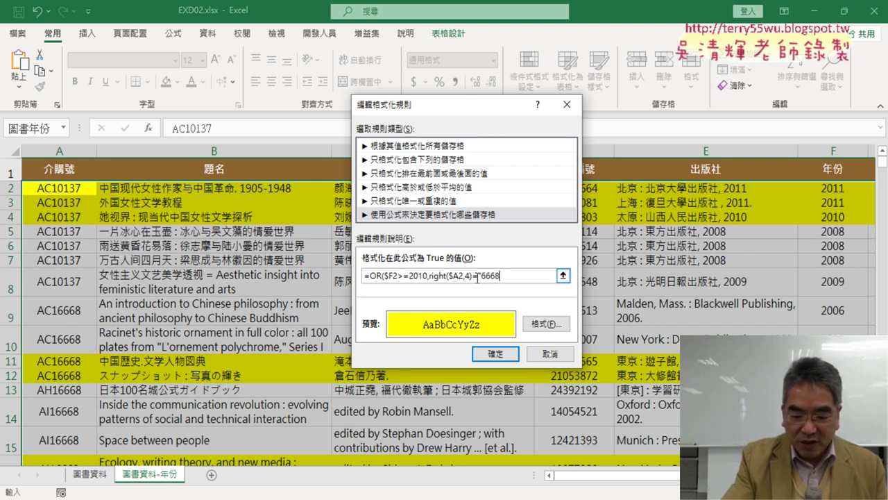
pyautogui.write('")')
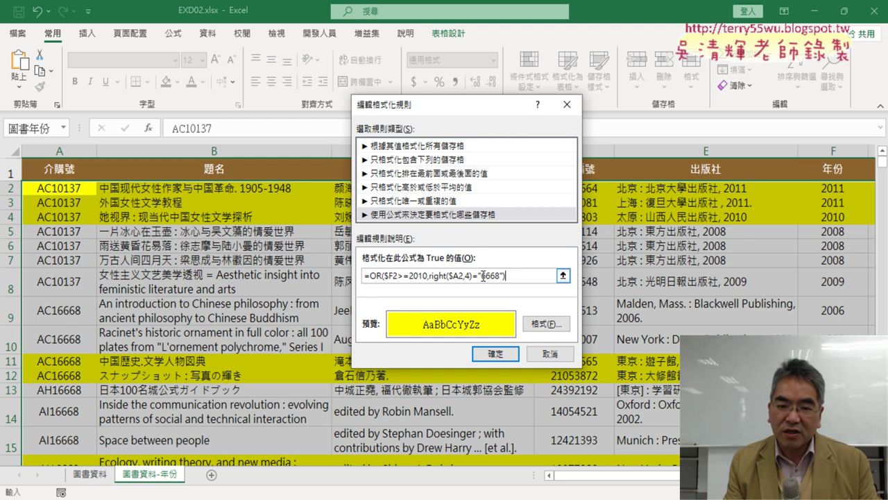
pyautogui.hotkey('alt', 'Tab')
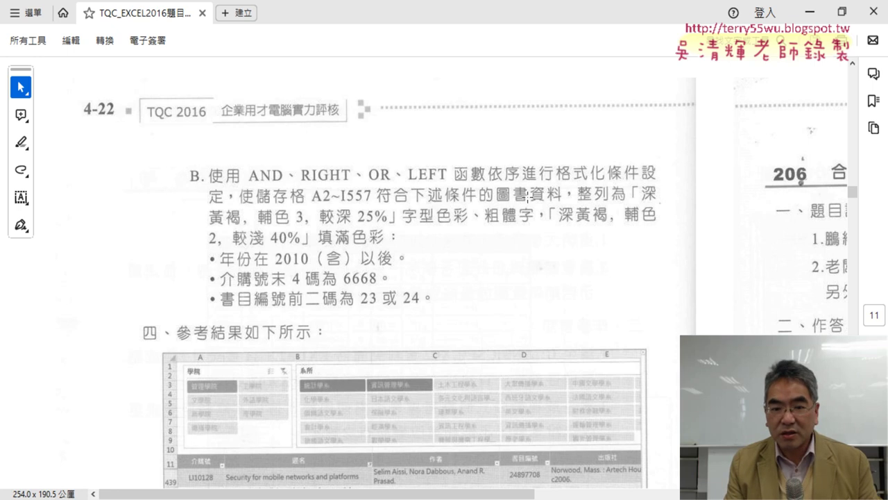
pyautogui.click(798, 15)
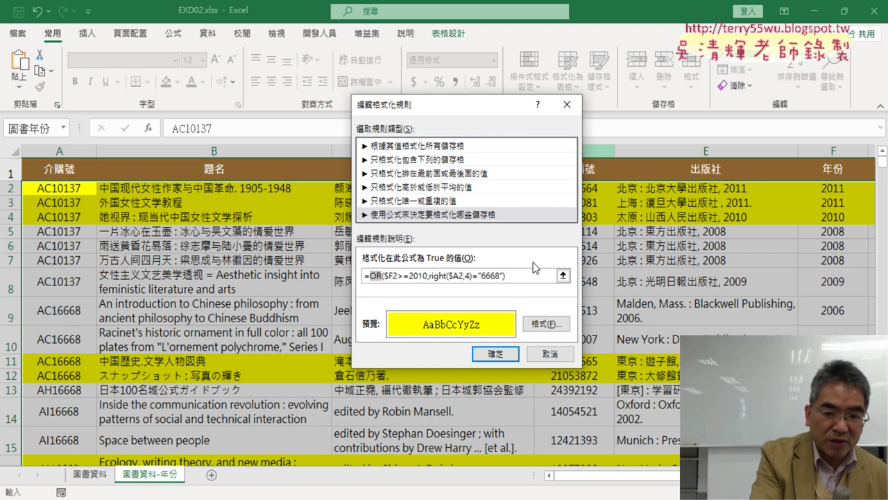
# Change the rule formula to =AND($F2>=2010,right($A2,4)="6668") and confirm the edited rule
pyautogui.write('a')
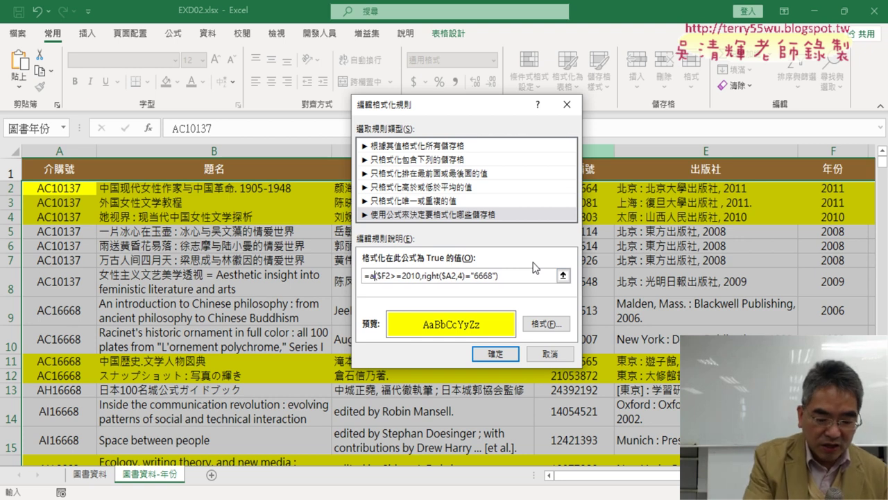
pyautogui.write('nd')
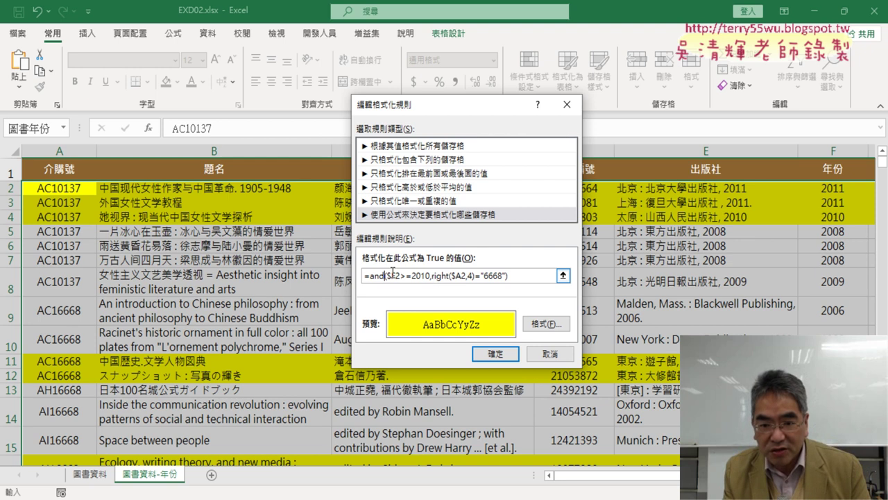
pyautogui.click(390, 275)
pyautogui.write('$')
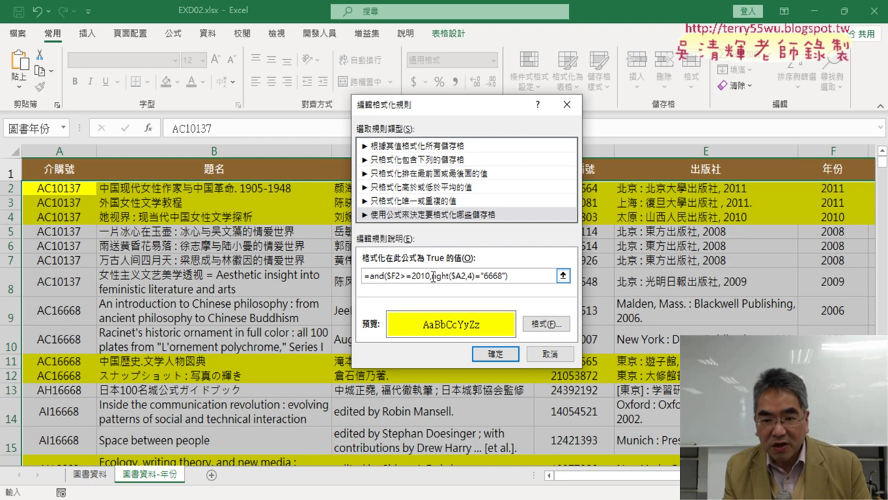
pyautogui.moveTo(431, 276); pyautogui.dragTo(510, 276)
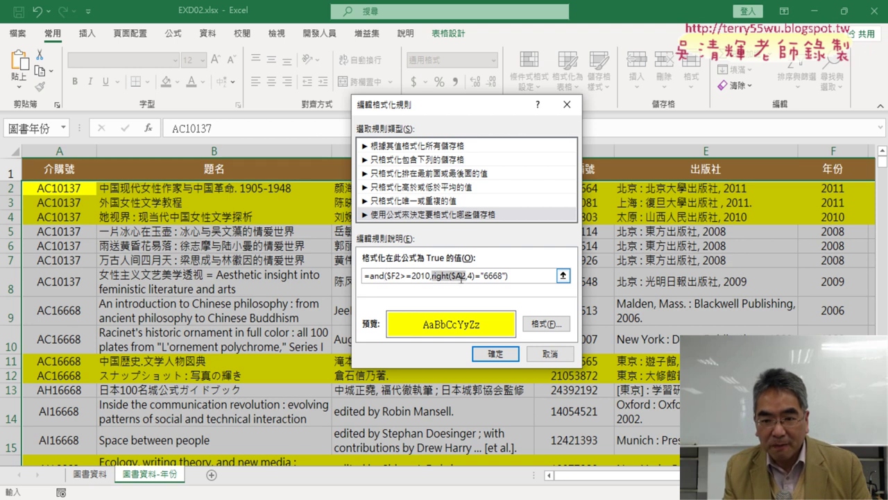
pyautogui.click(503, 358)
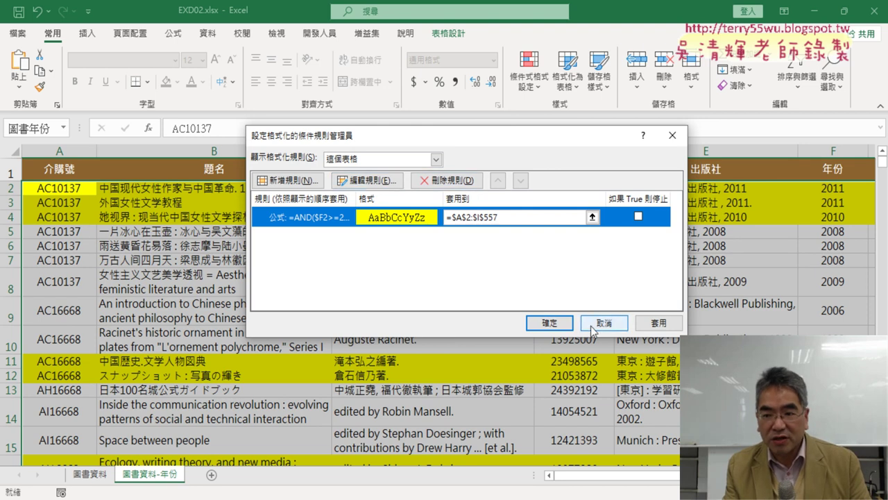
# Apply the AND rule to $A$2:$I$557 and close the rules manager, leaving rows like 11–12 yellow
pyautogui.click(653, 325)
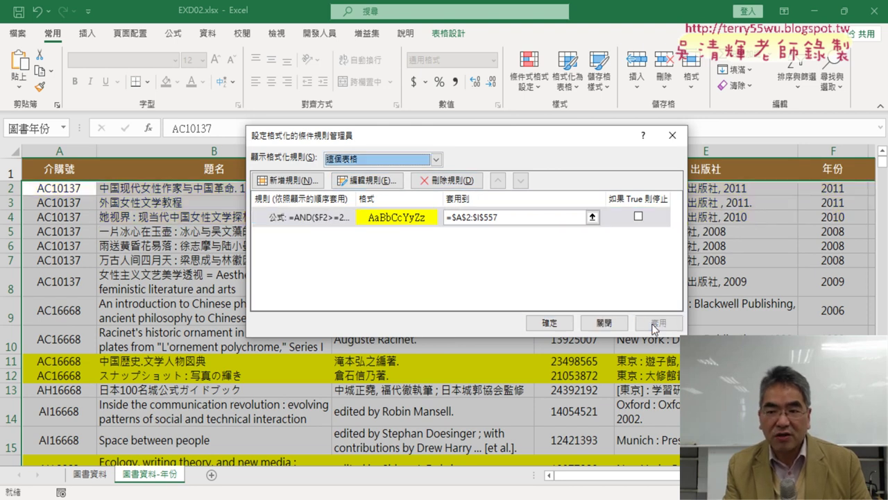
pyautogui.click(537, 323)
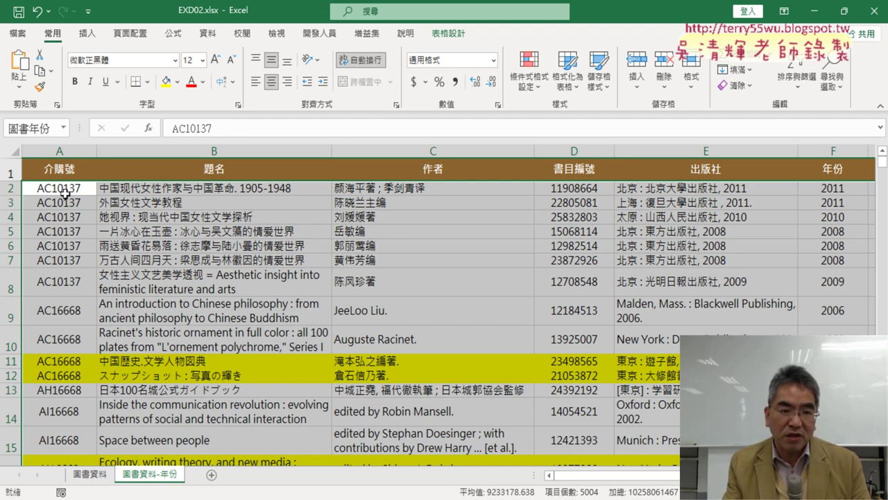
pyautogui.scroll(-3, 191, 277)
pyautogui.scroll(-1, 195, 276)
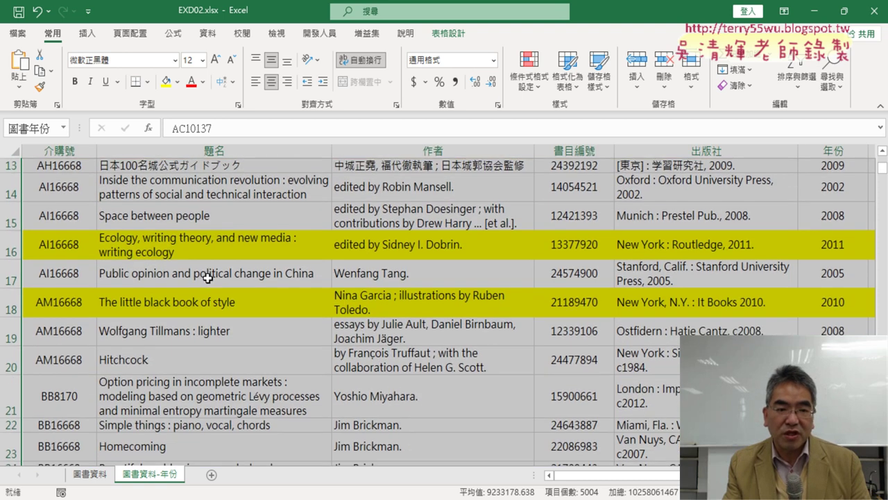
pyautogui.scroll(4, 201, 277)
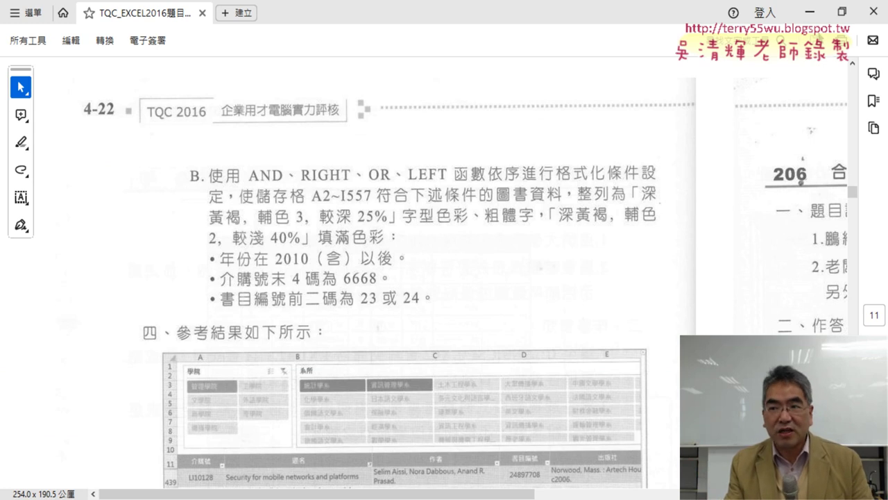
pyautogui.click(808, 11)
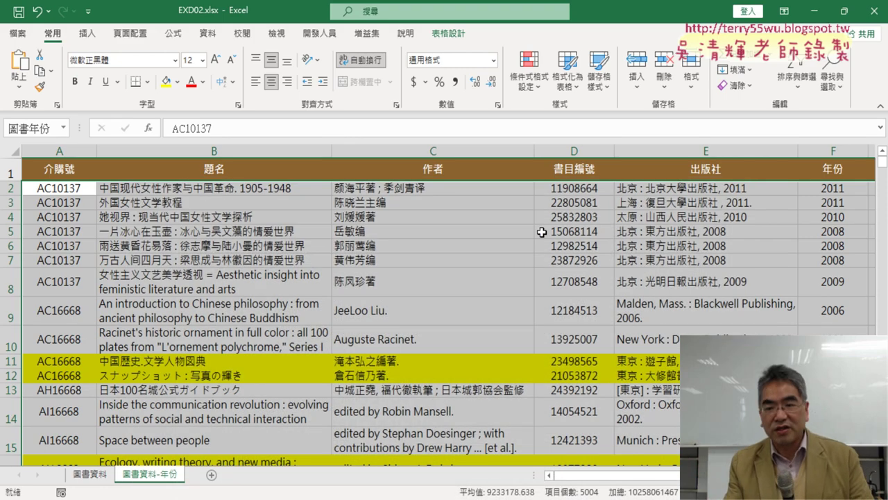